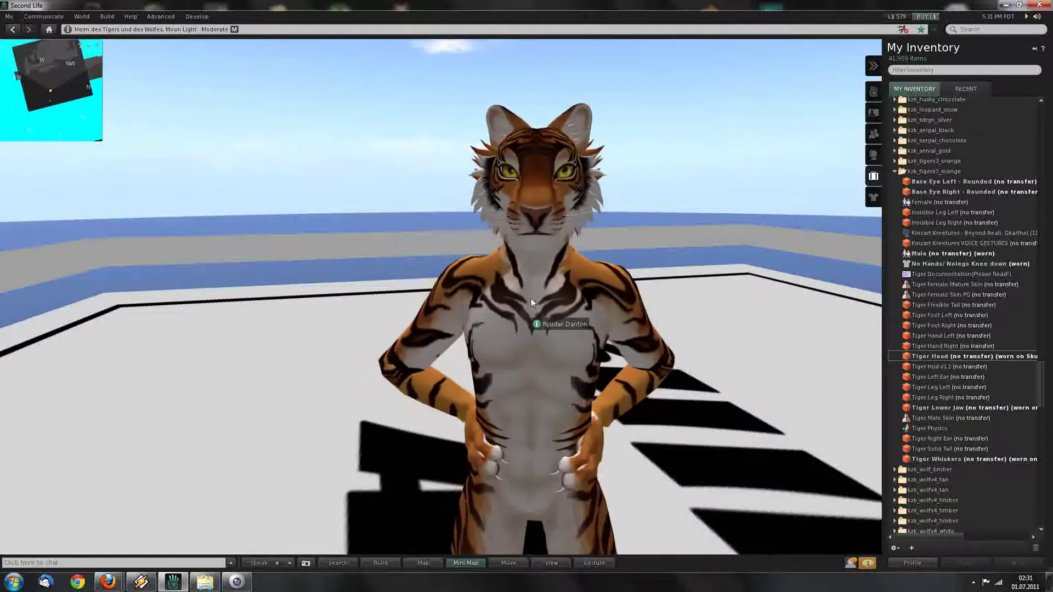
- Open the tiger avatar's shape for editing and show its eye settings with the face in close view
right_click(531, 348)
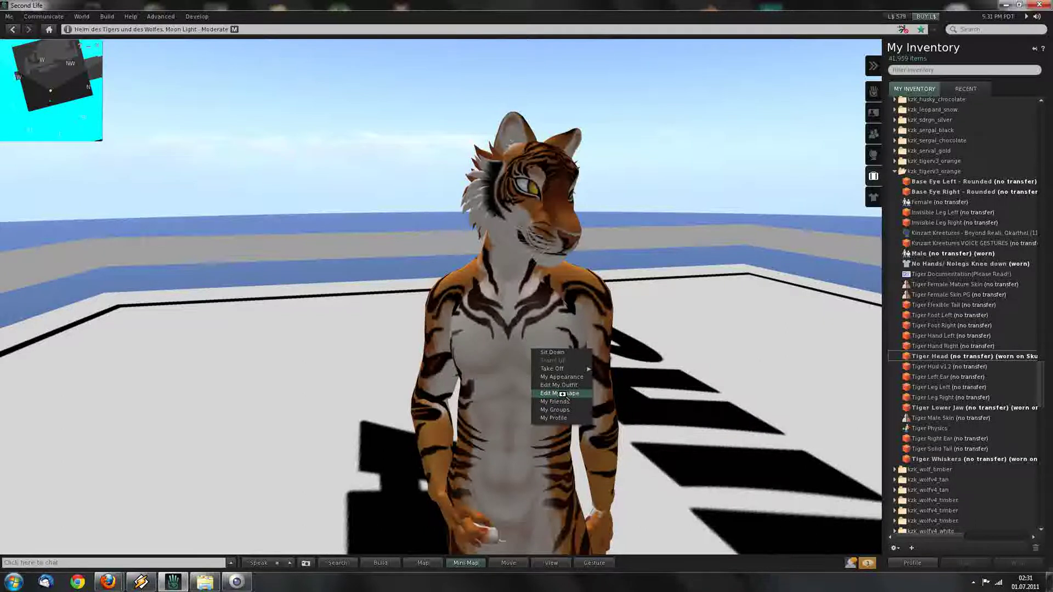
click(570, 394)
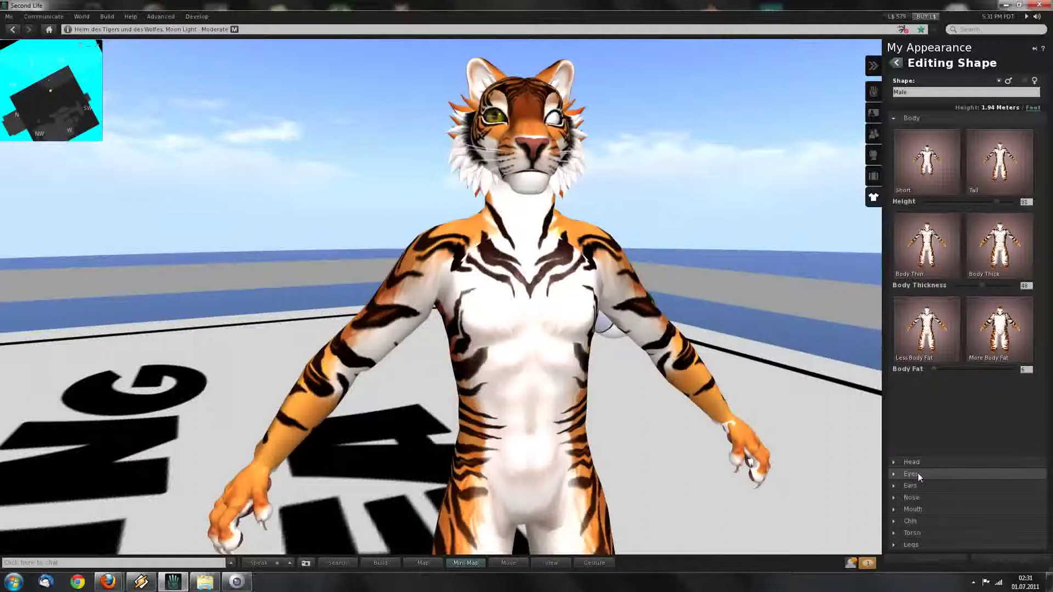
ctrl+alt+drag(529, 306, 503, 285)
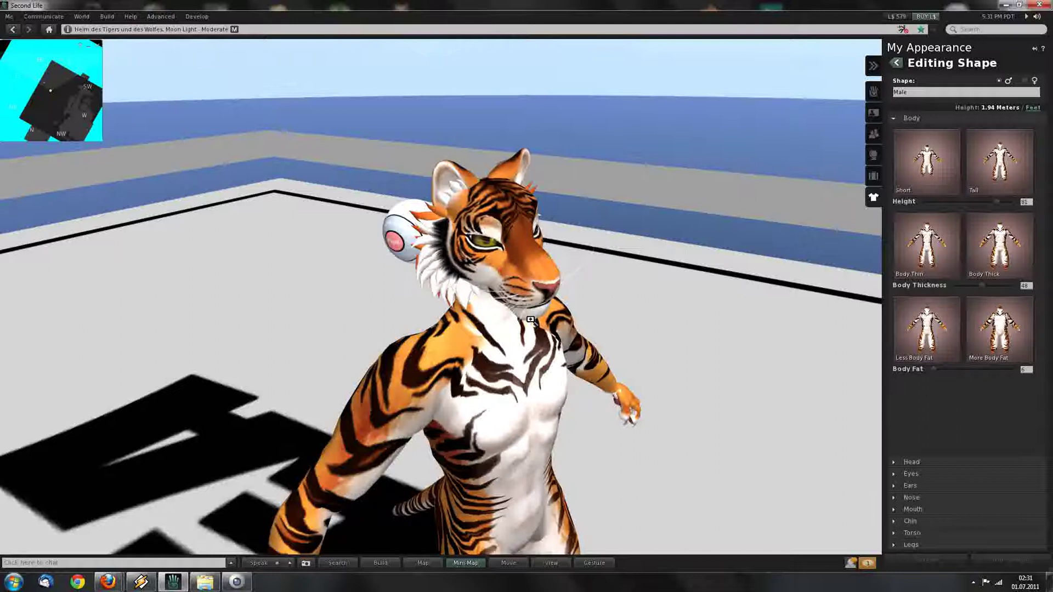
alt+drag(531, 316, 541, 319)
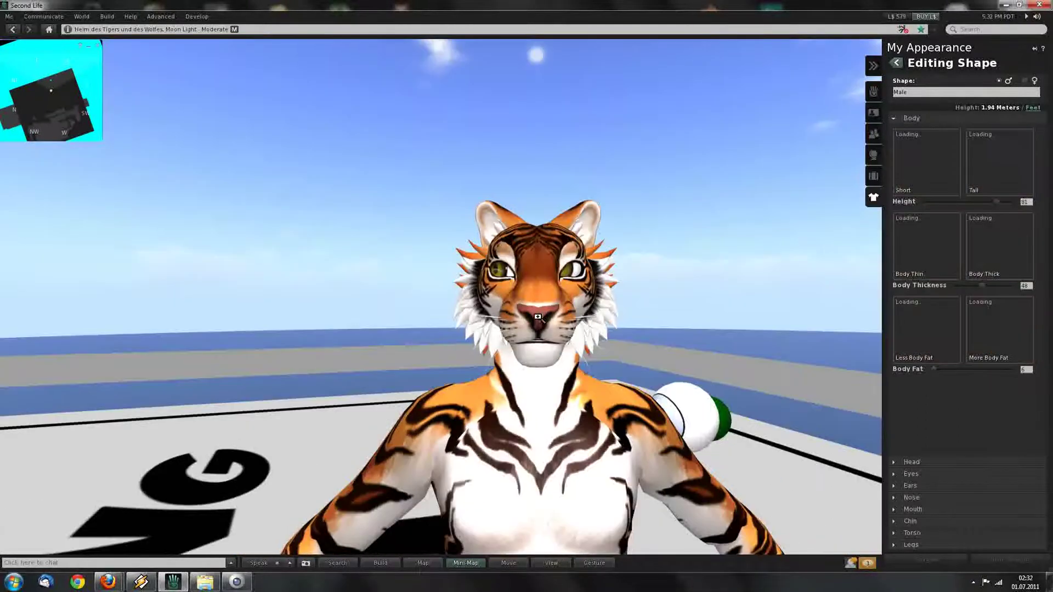
alt+drag(542, 321, 542, 288)
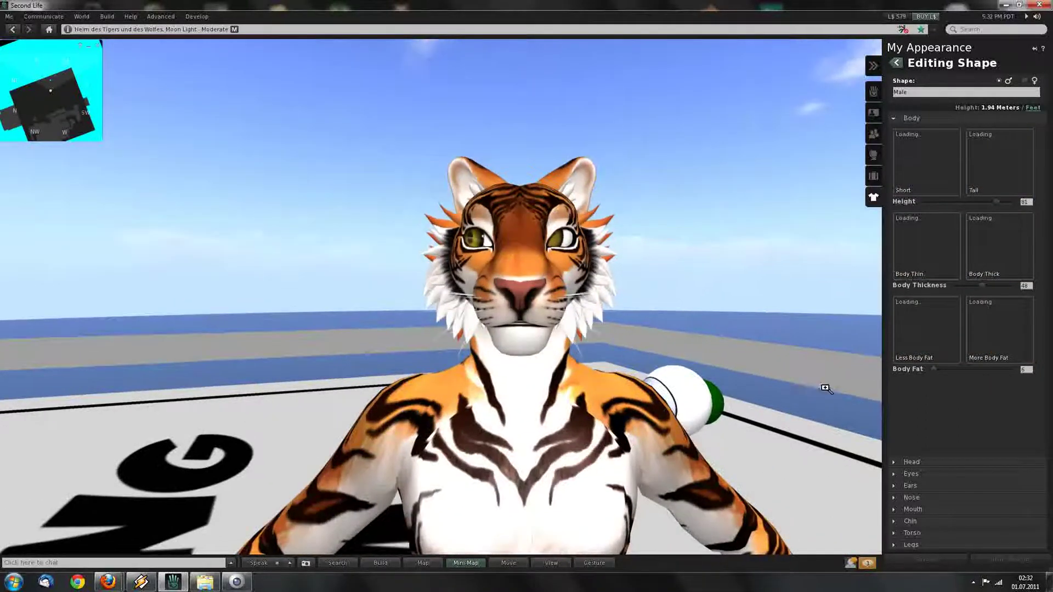
click(900, 474)
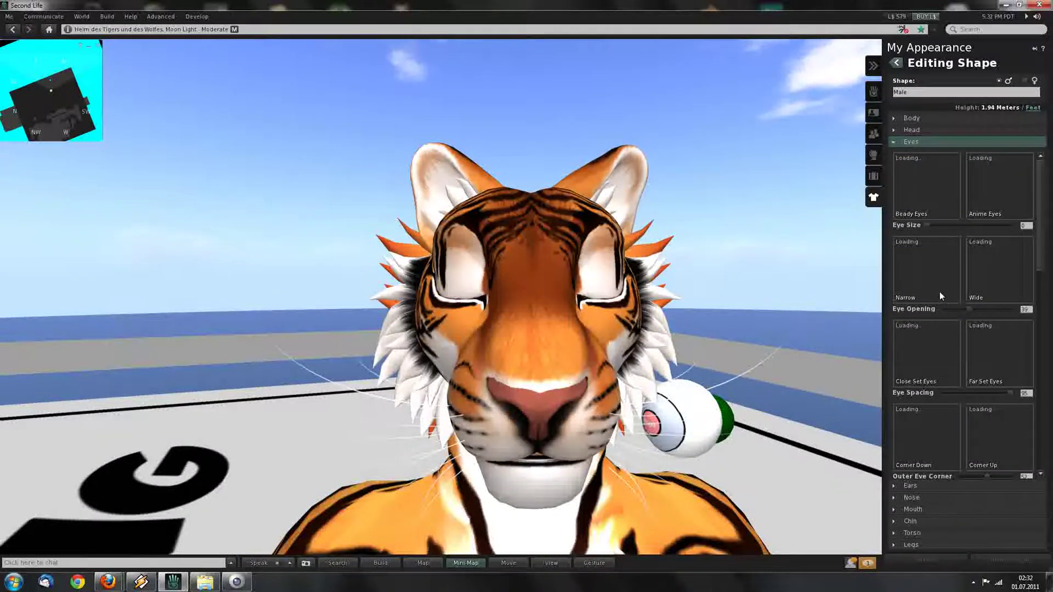
- Try out different Eye Size, Eye Opening and Eye Spacing values on the Male shape and undo the changes
drag(927, 225, 1004, 223)
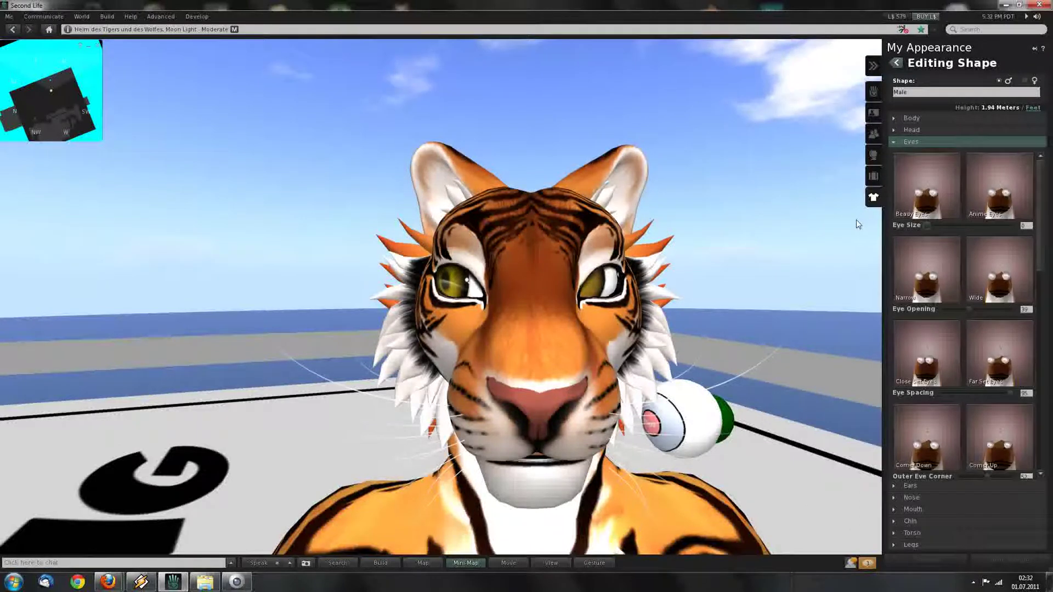
drag(1026, 220, 814, 221)
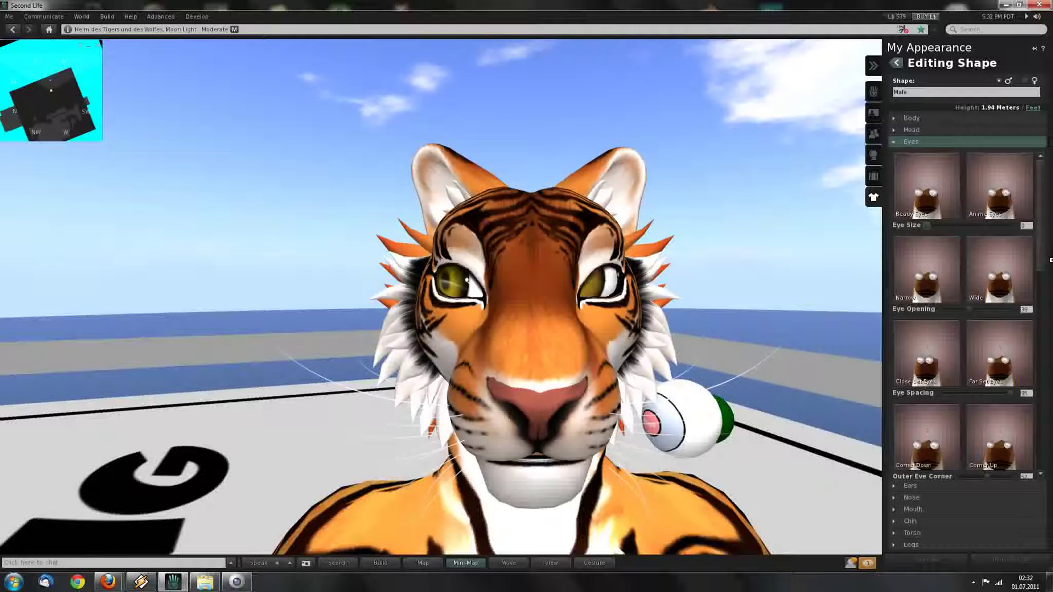
scroll(979, 258, down, 3)
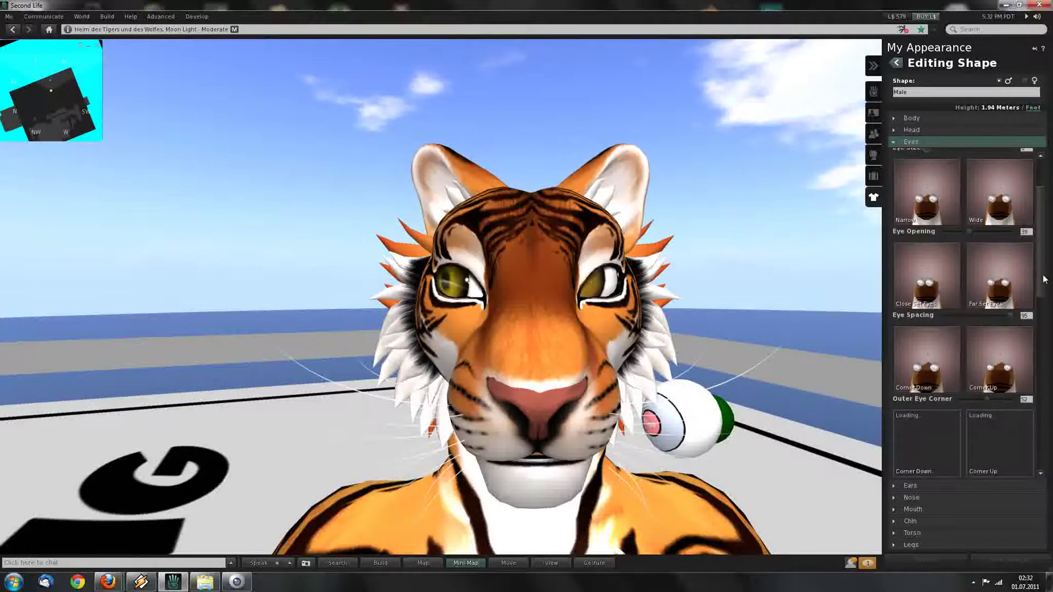
drag(970, 255, 1012, 251)
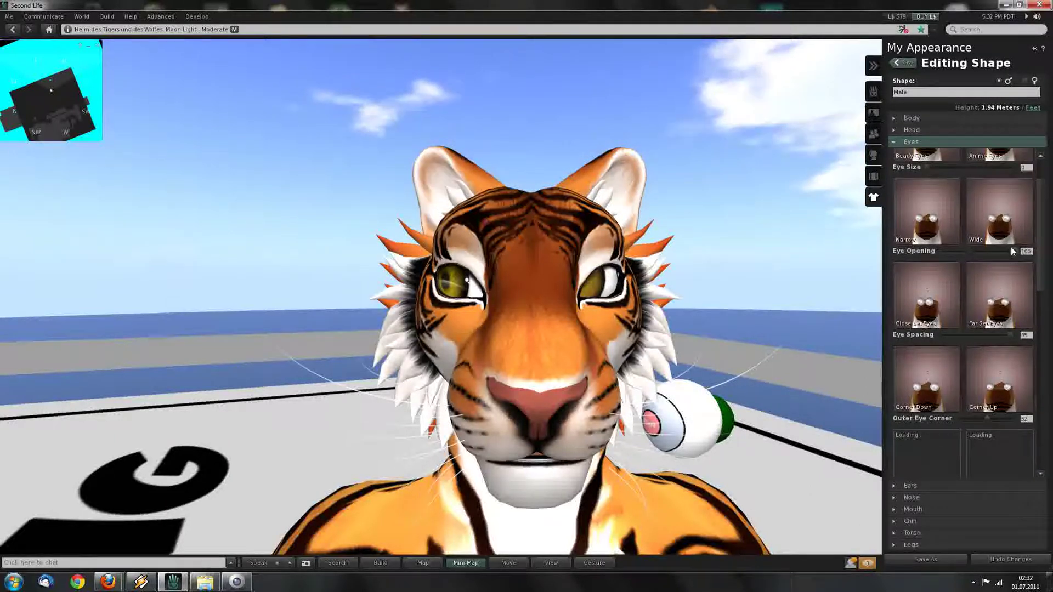
scroll(1015, 267, down, 3)
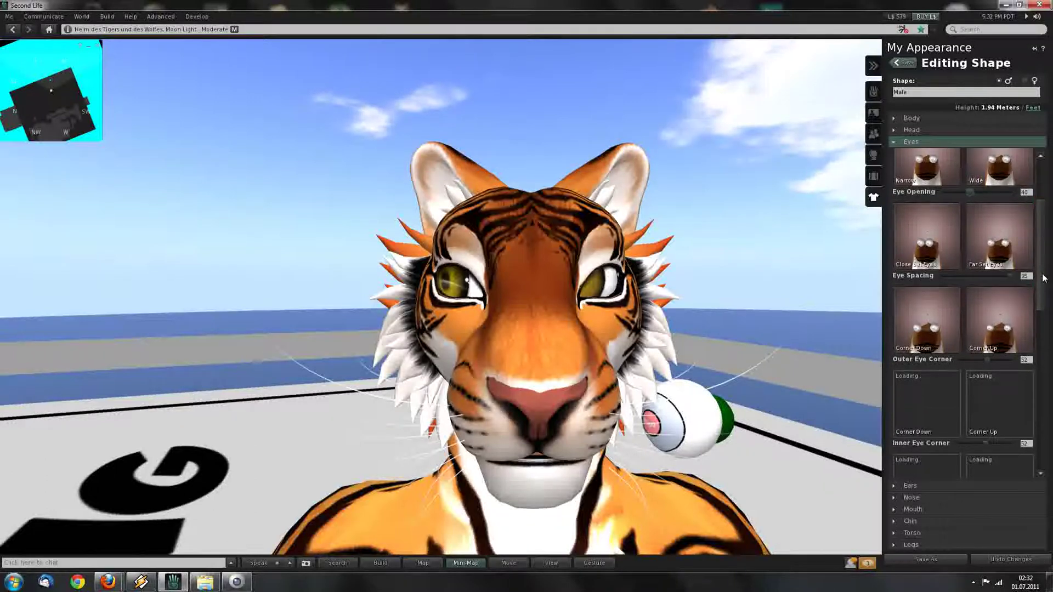
mouse_move(1011, 269)
mouse_down()
mouse_move(873, 264)
mouse_move(1012, 269)
mouse_up()
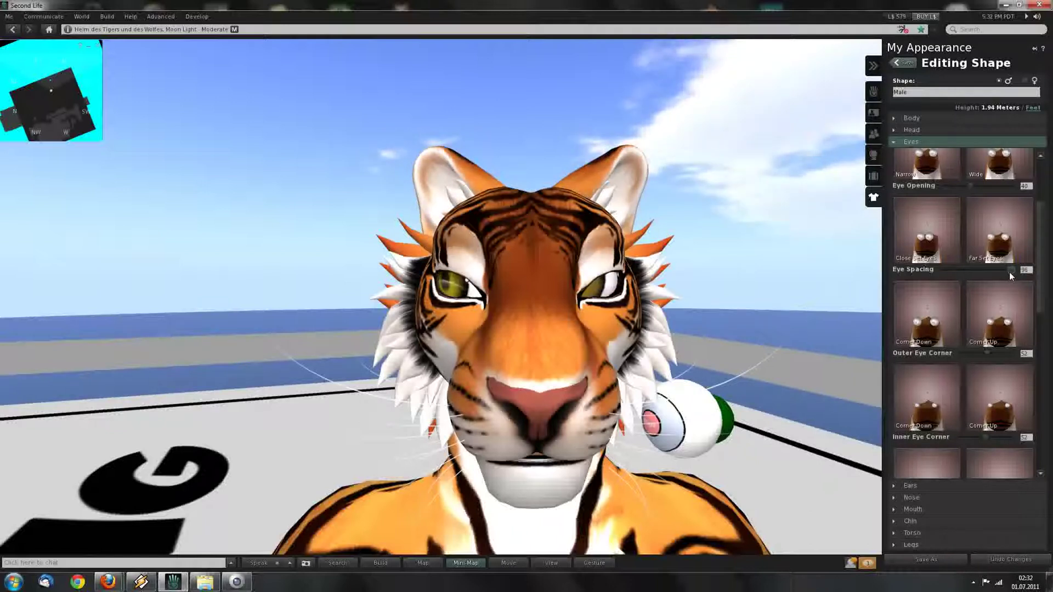
click(1011, 560)
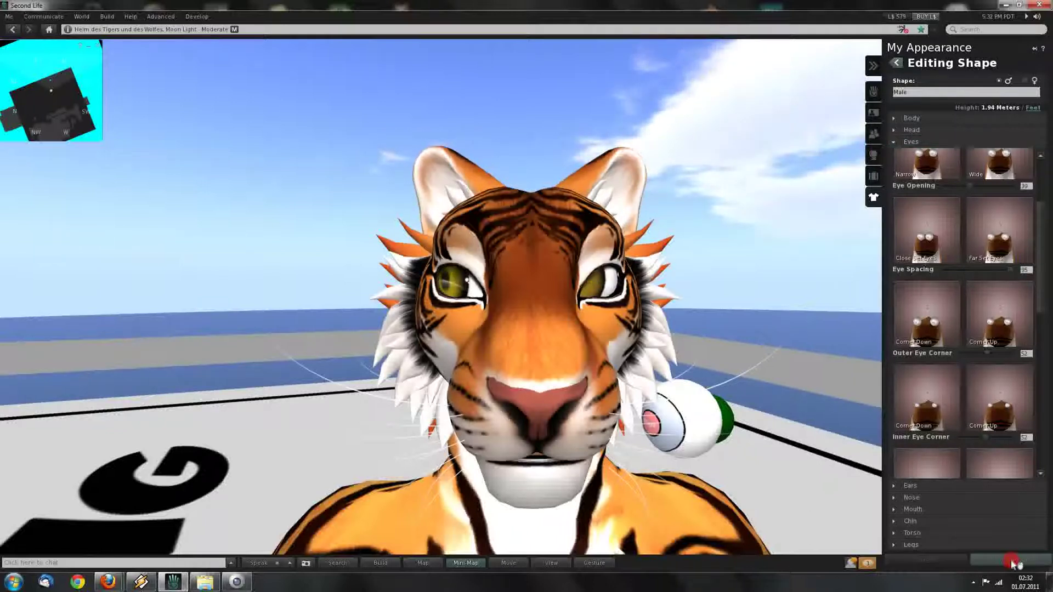
- Collapse the eye settings and look at the whole avatar from the front
click(893, 143)
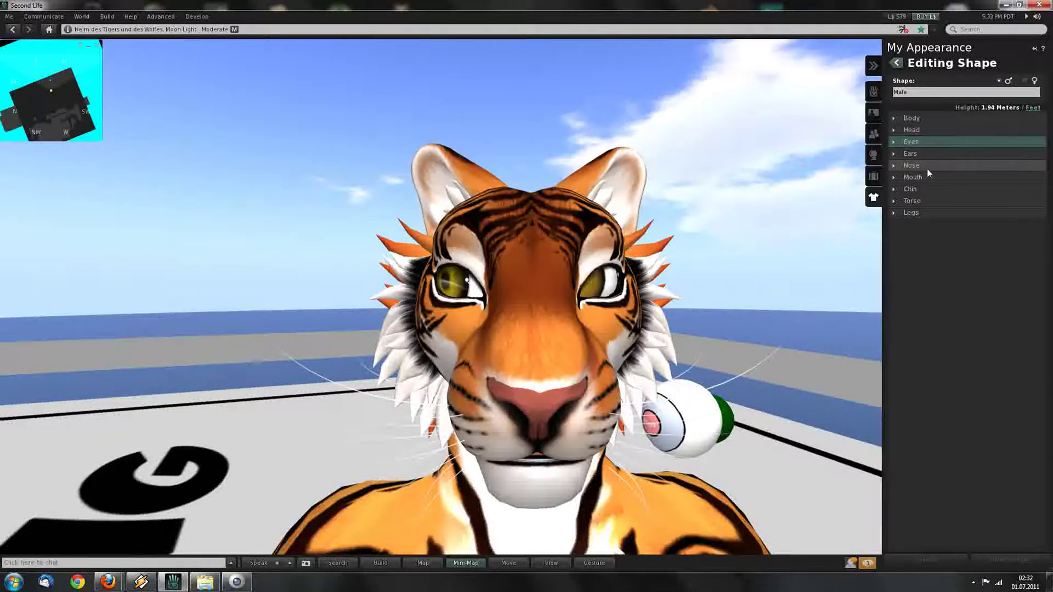
alt+drag(527, 305, 522, 214)
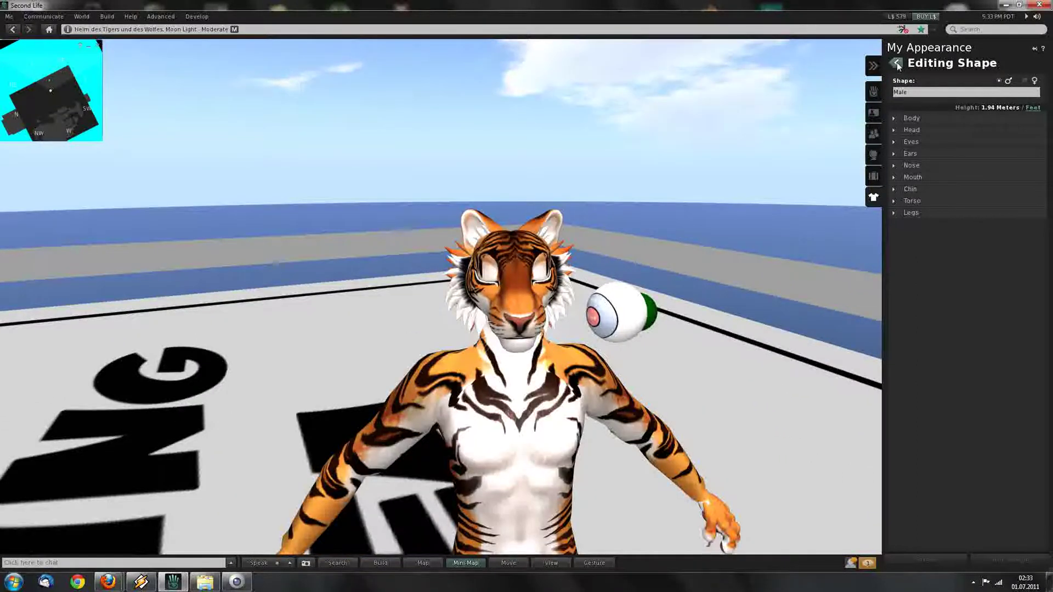
drag(524, 314, 537, 283)
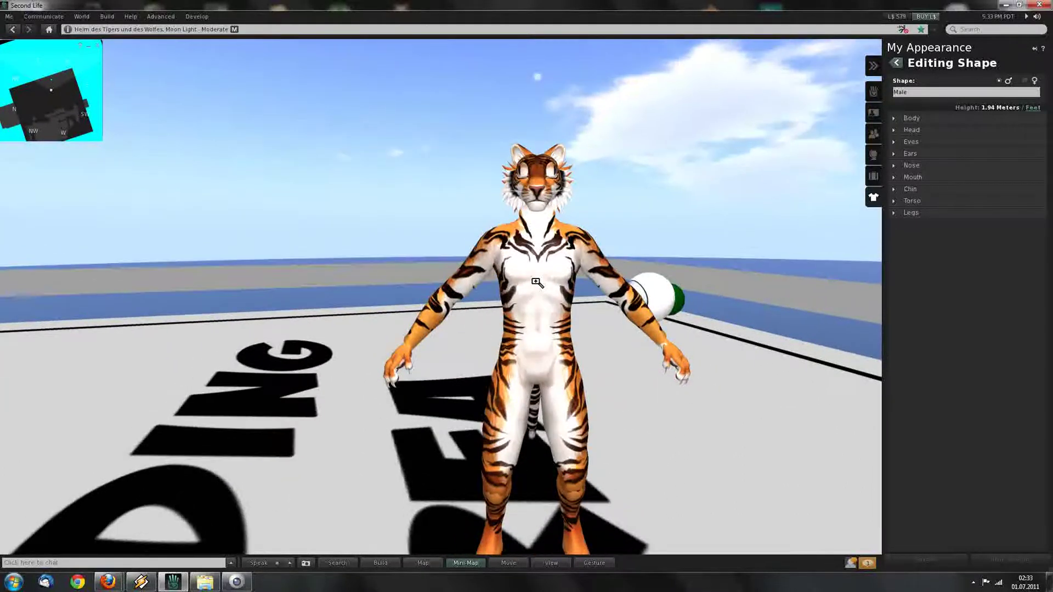
alt+drag(544, 335, 522, 315)
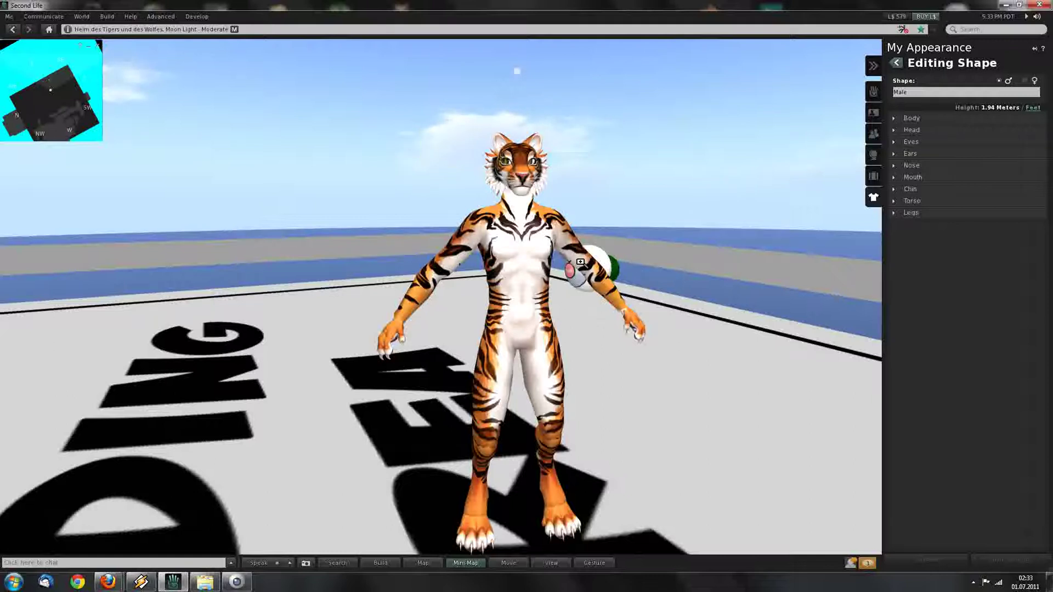
- Examine the shape's head settings from Head Size down to Cheek Bones
click(911, 131)
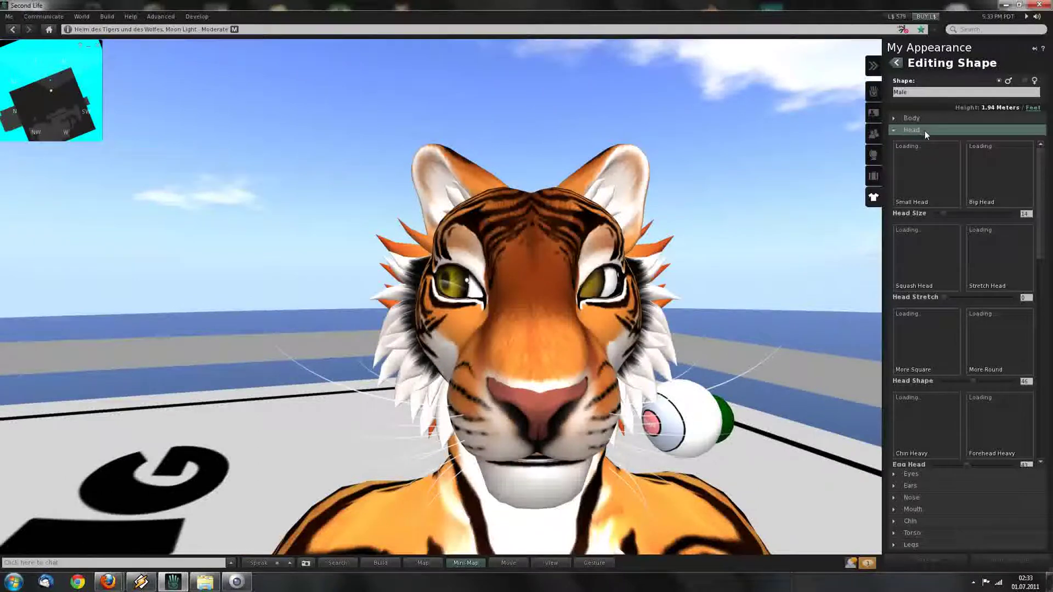
click(934, 475)
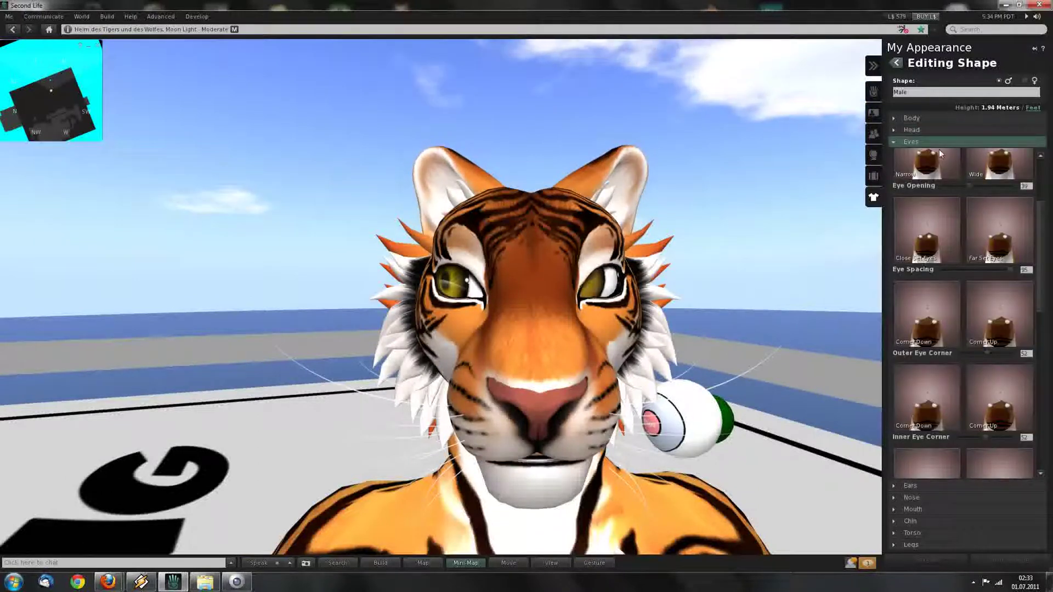
click(919, 130)
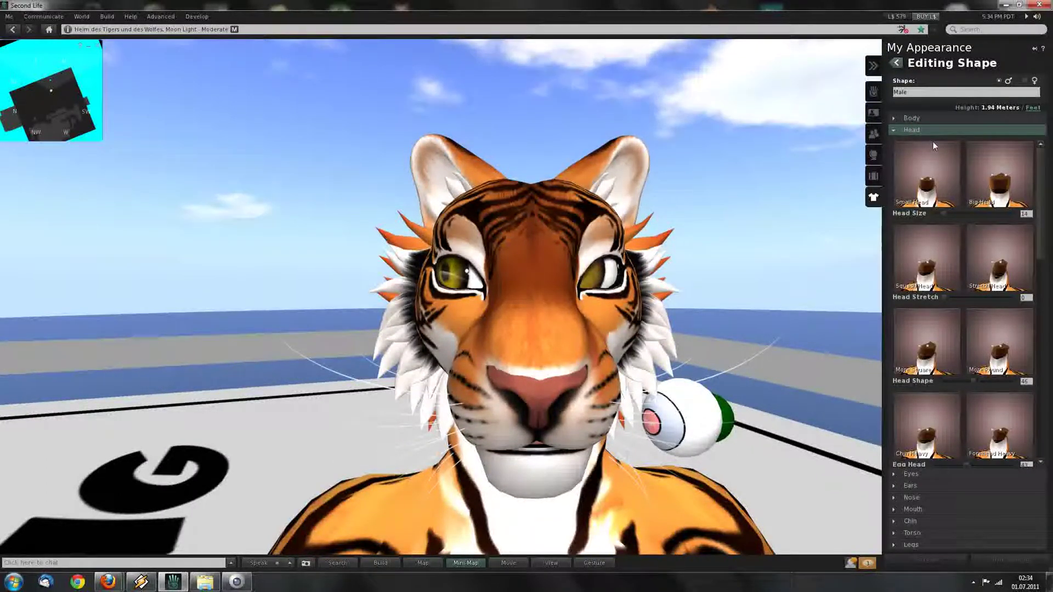
click(1025, 213)
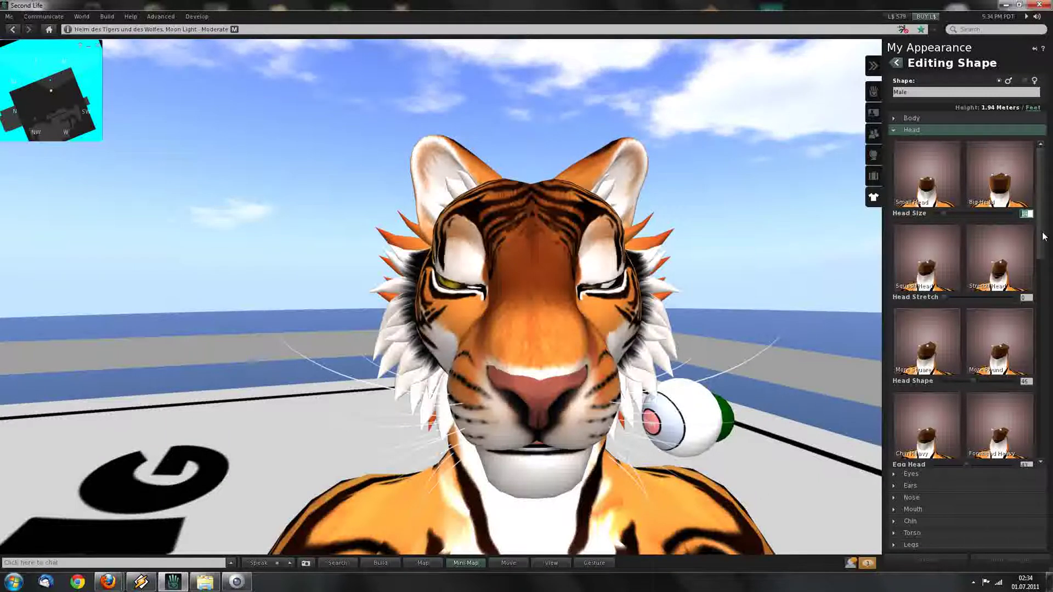
scroll(1045, 248, down, 1)
scroll(1046, 248, up, 1)
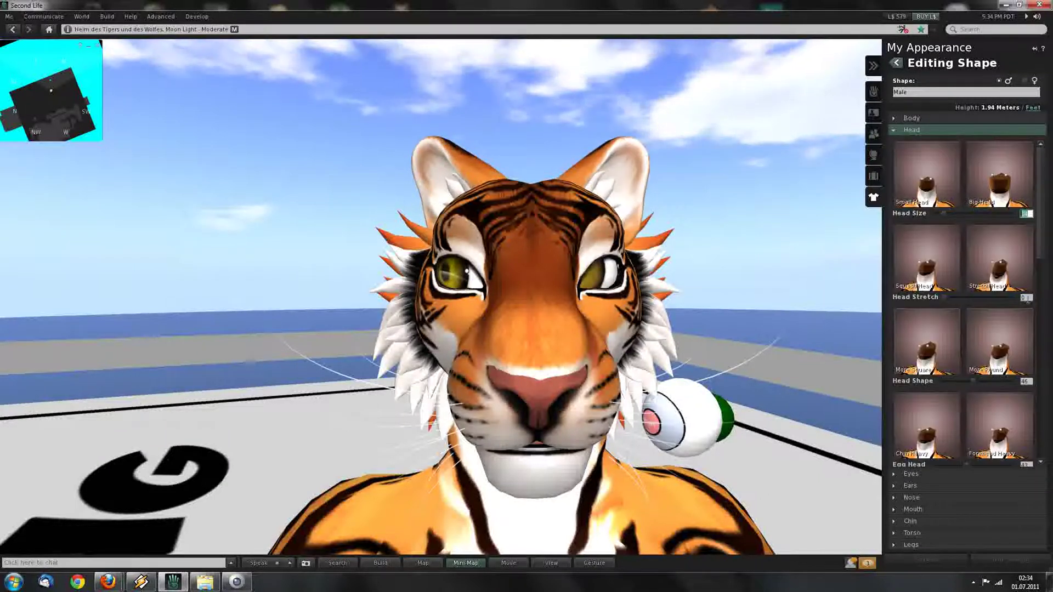
scroll(1051, 289, down, 6)
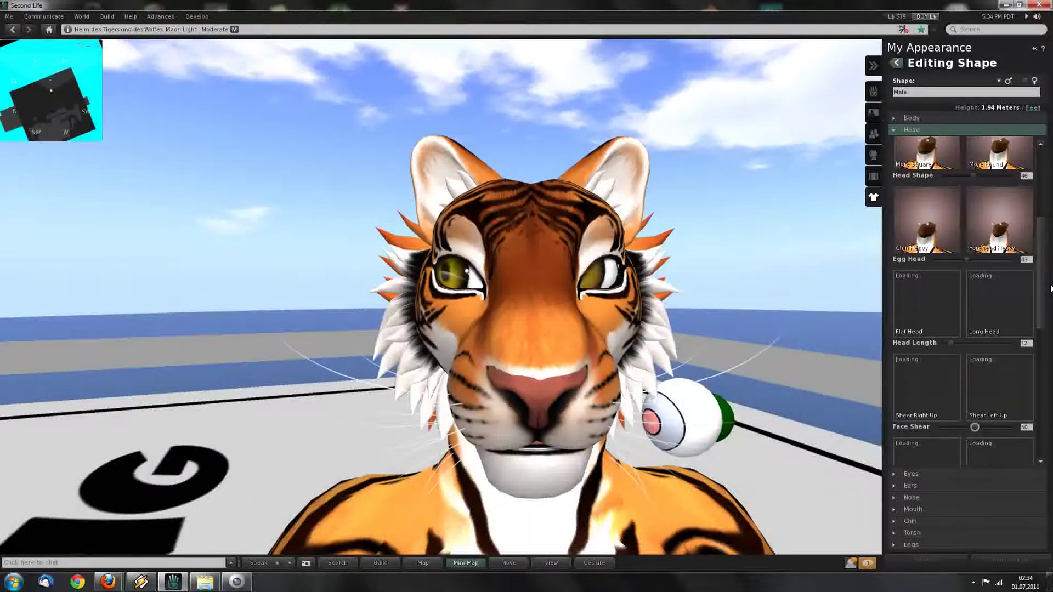
scroll(1051, 289, down, 10)
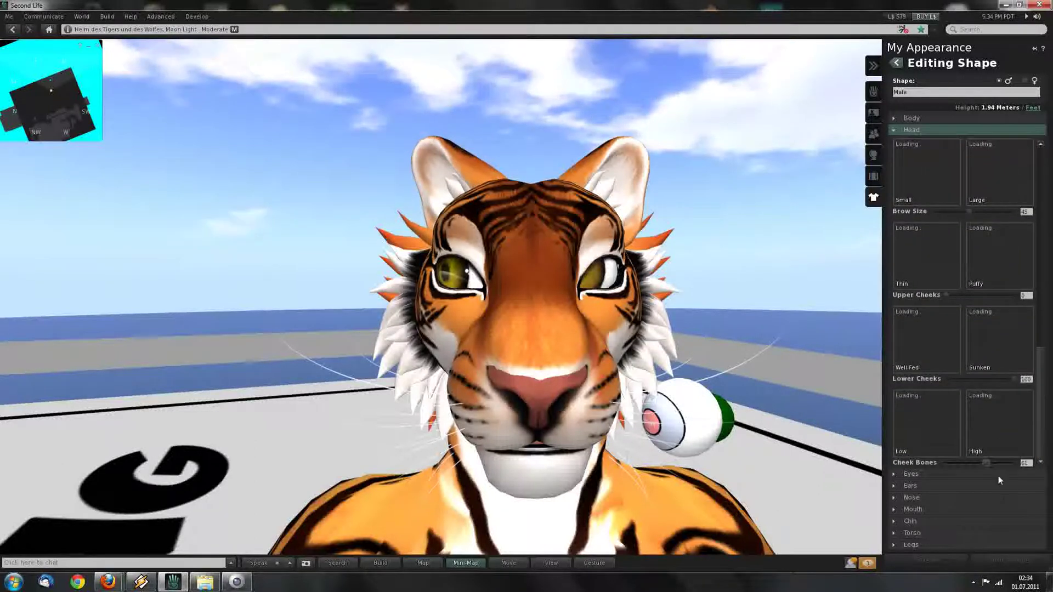
- Examine the shape's eye settings, including Eye Size, Eye Opening, Eye Spacing and Outer Eye Corner
click(945, 475)
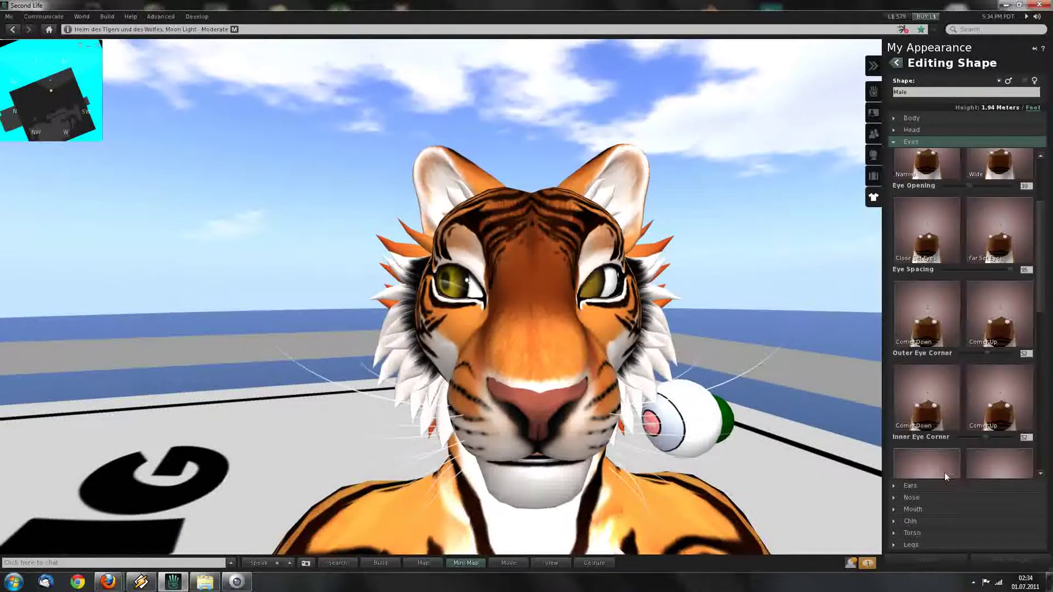
click(1041, 299)
drag(1041, 299, 1041, 216)
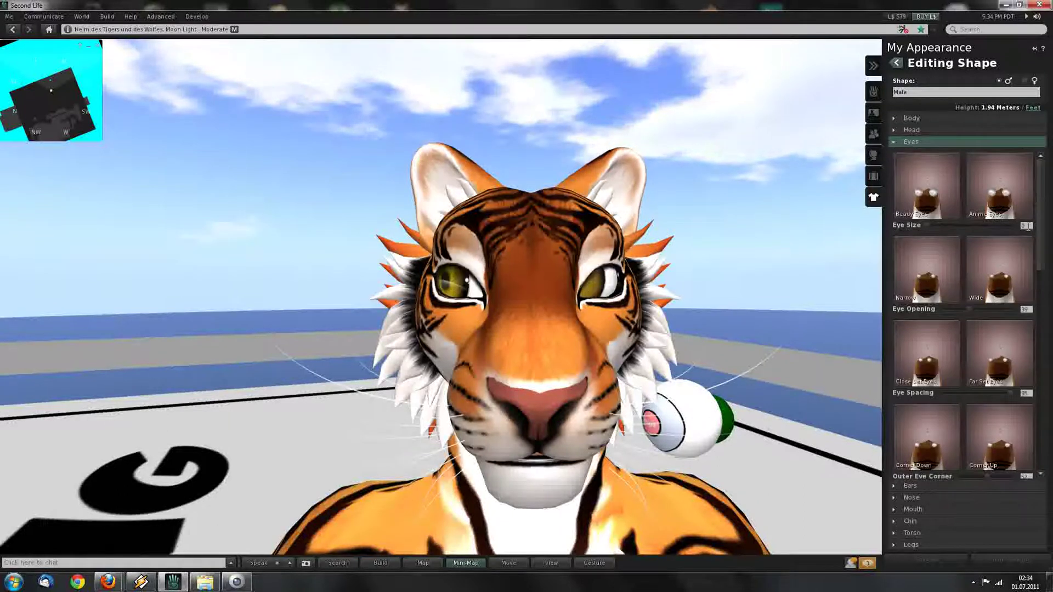
scroll(1046, 228, down, 2)
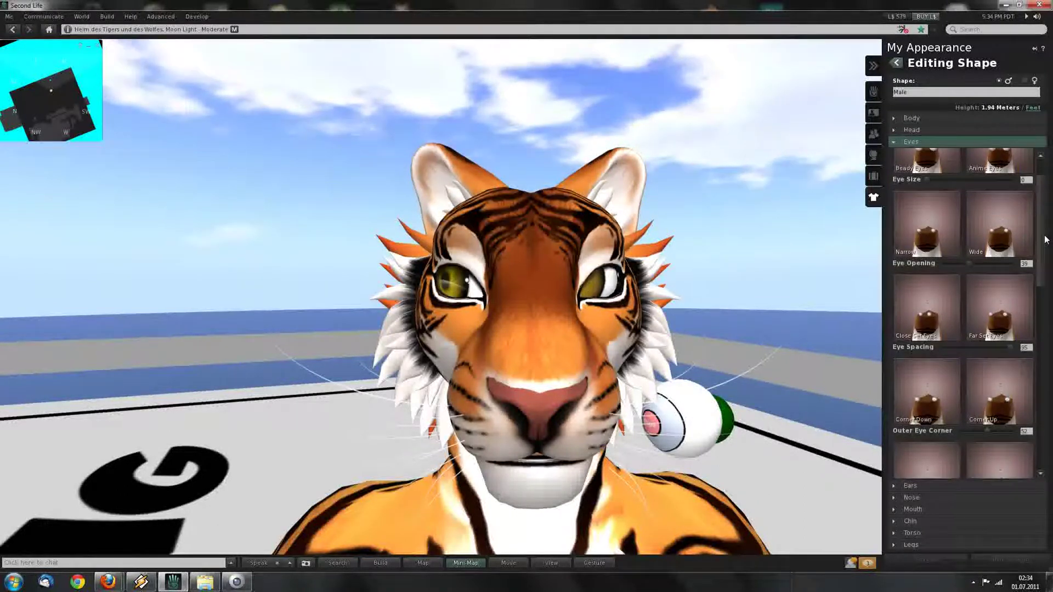
scroll(1045, 227, up, 2)
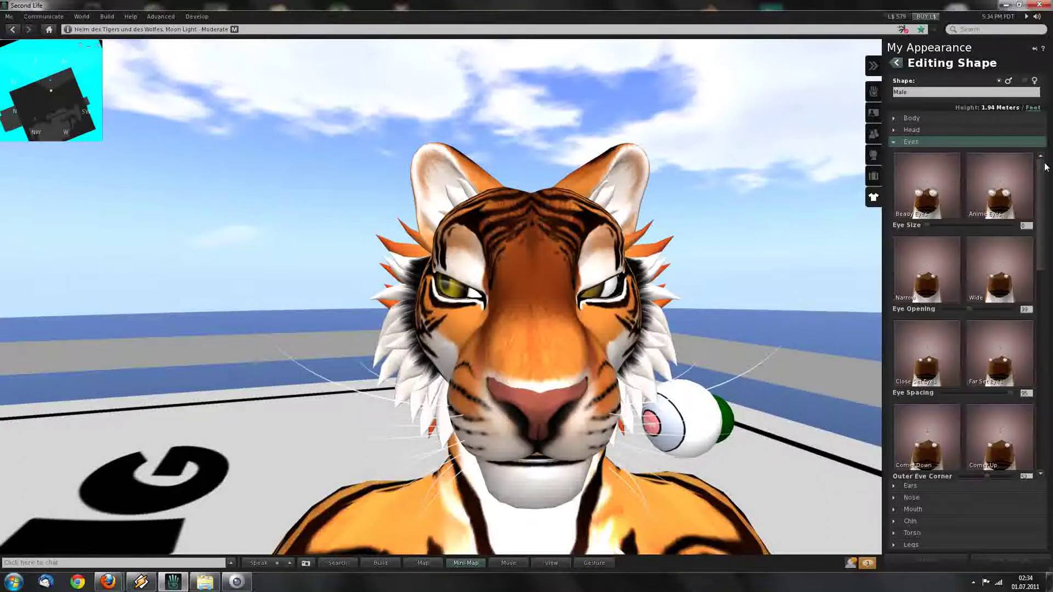
scroll(561, 333, down, 9)
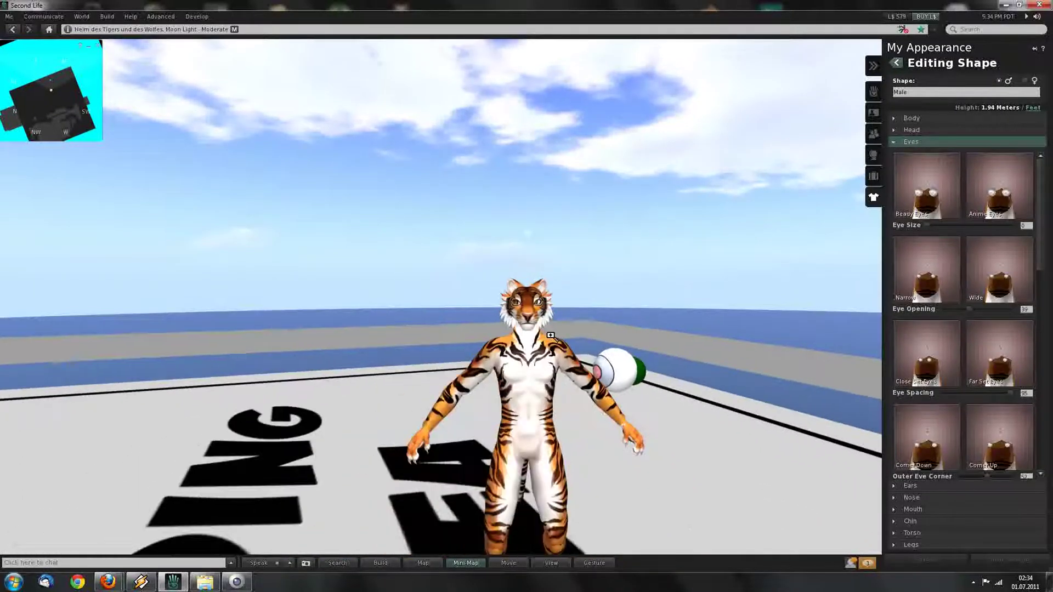
scroll(551, 335, up, 3)
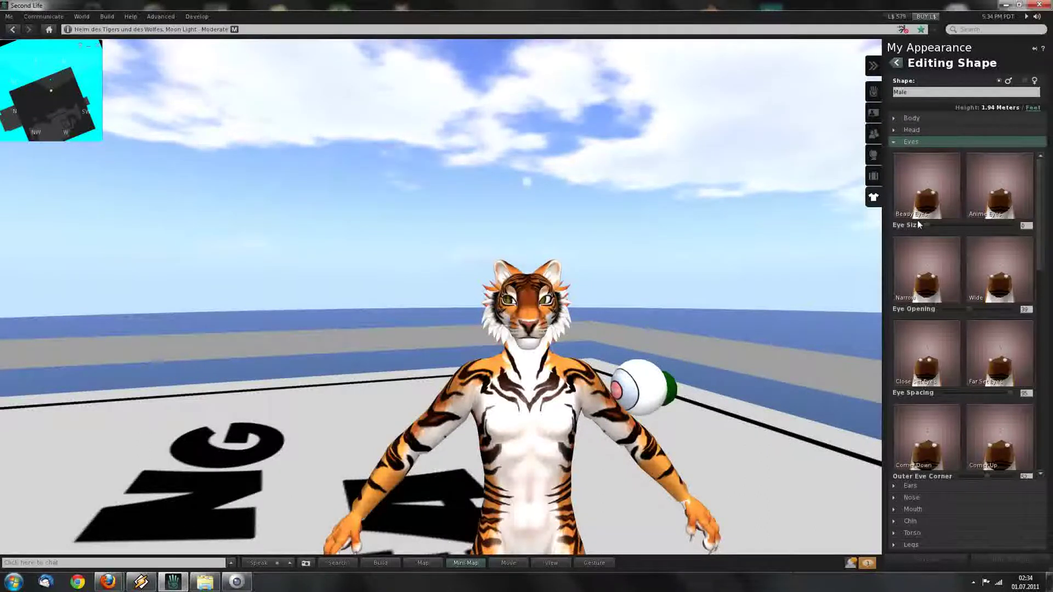
- Check the Brow Size value in the head settings and leave the shape editor
click(915, 130)
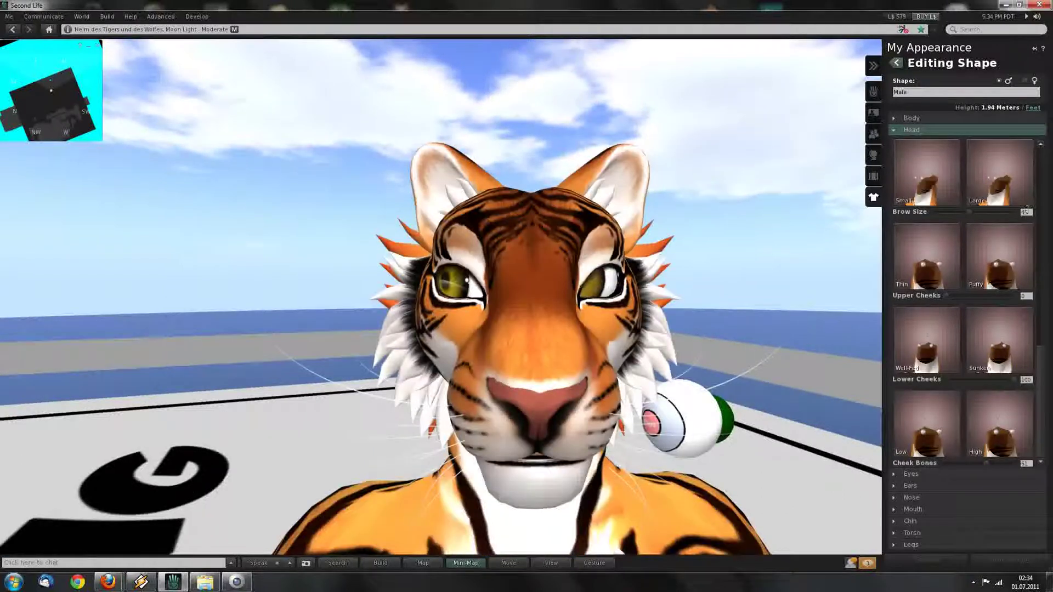
drag(1030, 212, 1004, 212)
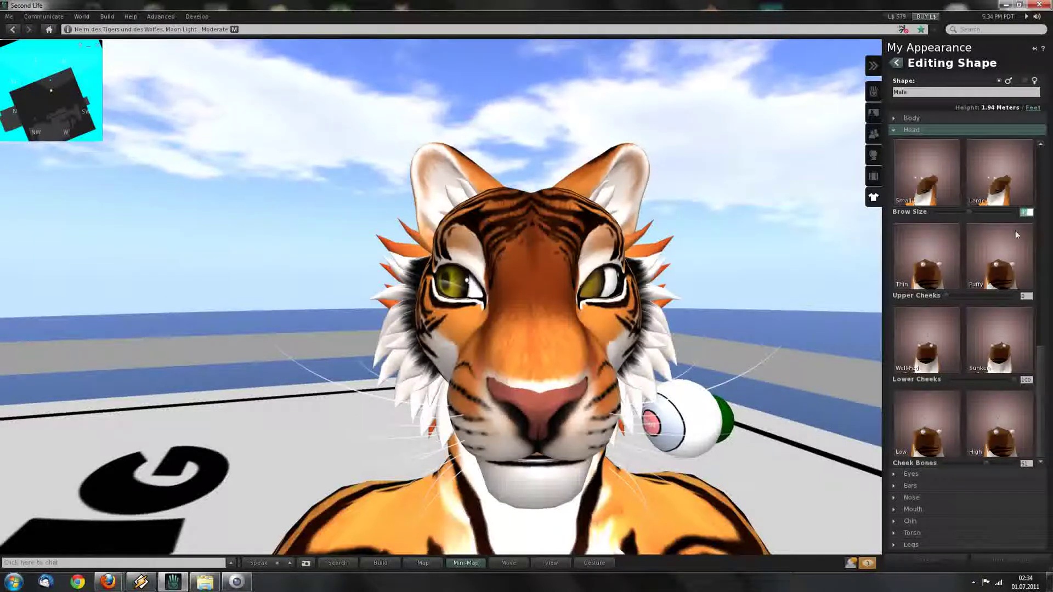
click(897, 63)
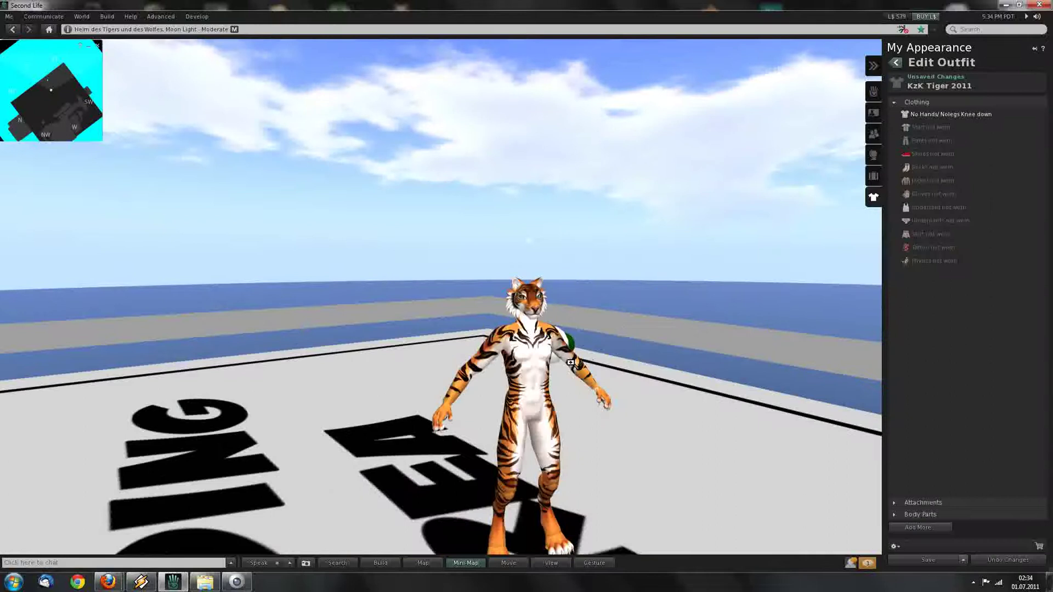
- Orbit the camera around the avatar and examine its face and upper body from the front
alt+drag(541, 368, 529, 312)
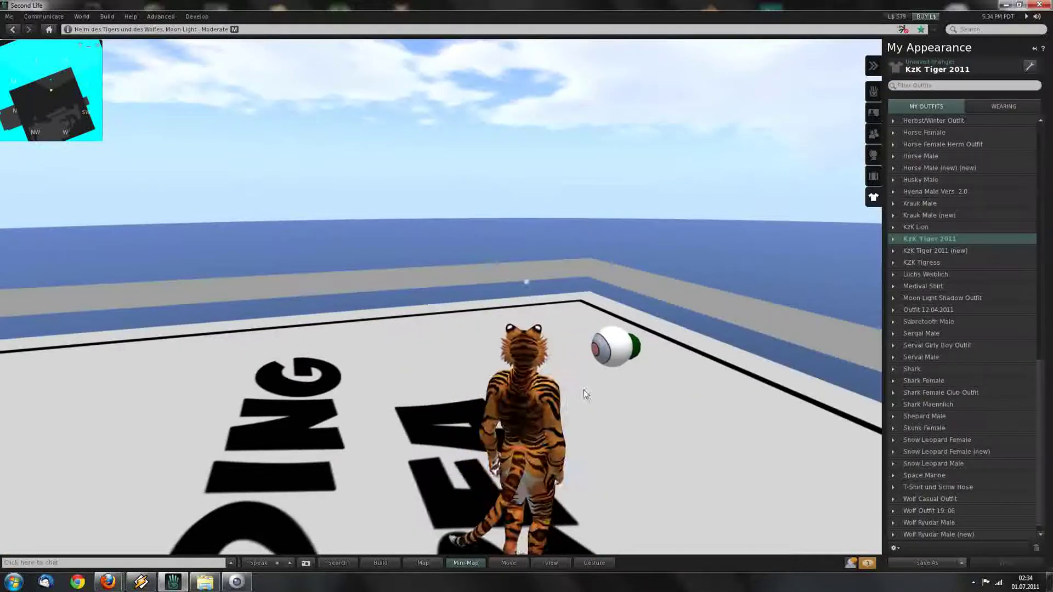
mouse_move(529, 306)
mouse_down()
mouse_move(570, 367)
mouse_move(685, 241)
mouse_move(593, 305)
mouse_up()
alt+drag(637, 230, 571, 181)
alt+drag(526, 306, 527, 351)
ctrl+alt+drag(515, 294, 603, 299)
alt+drag(522, 215, 570, 181)
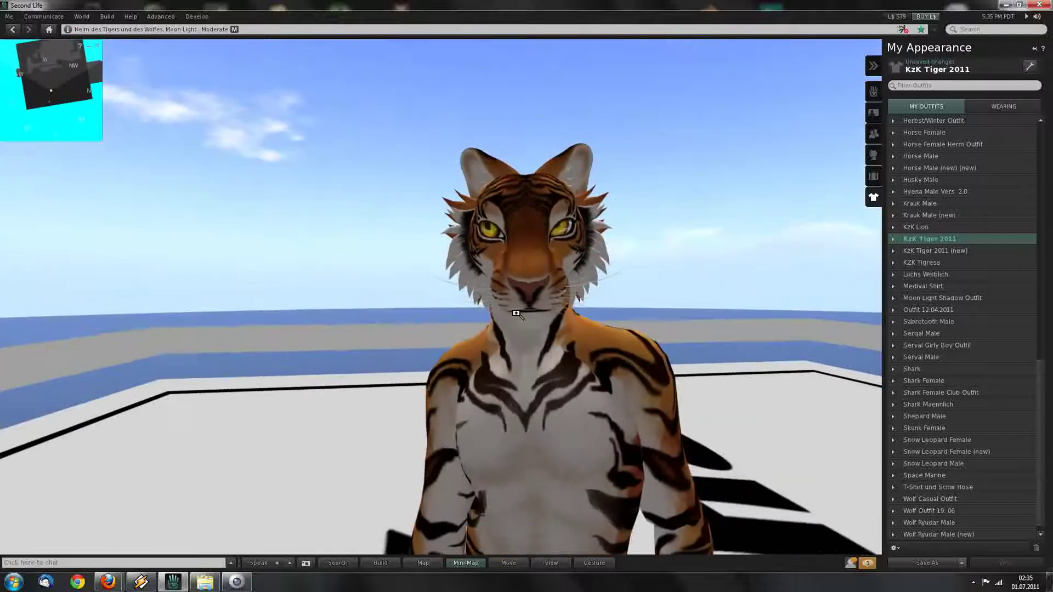
- Open the tiger head's attachments for editing and select the whiskers on the muzzle
alt+drag(527, 305, 528, 258)
ctrl+alt+drag(527, 306, 510, 329)
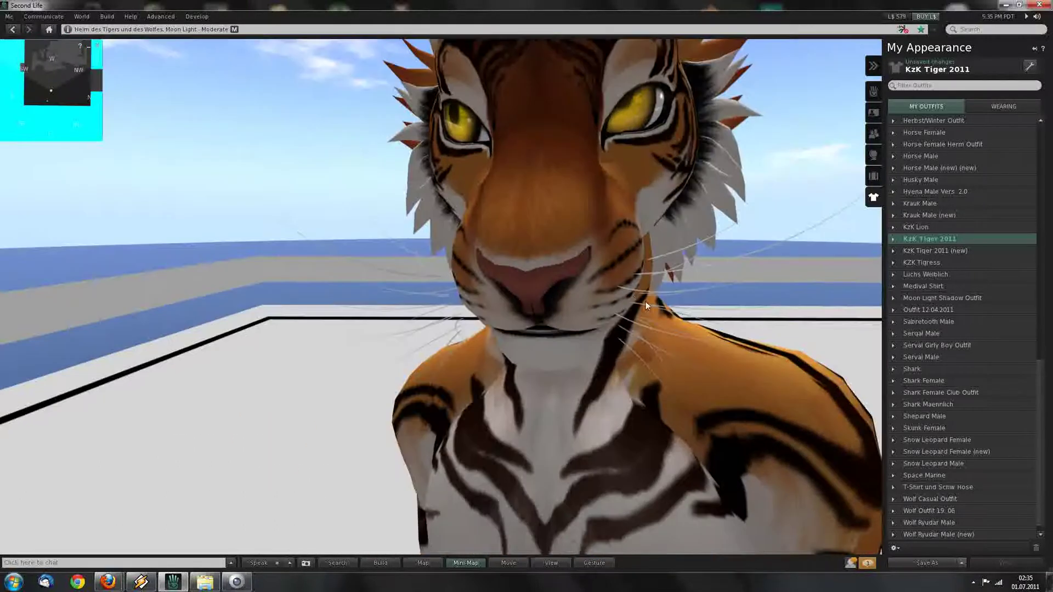
right_click(630, 289)
click(645, 302)
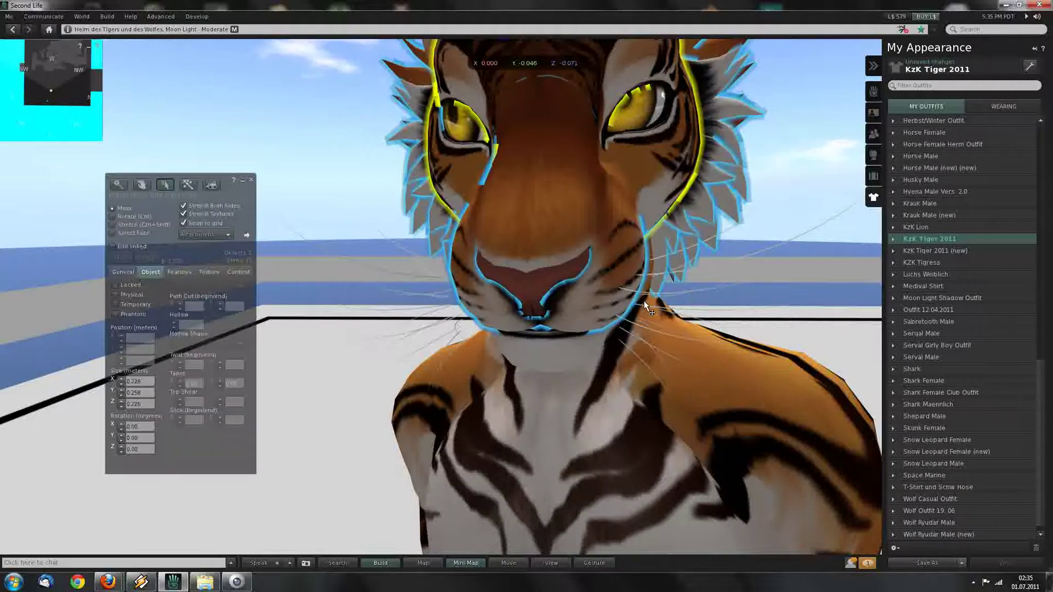
alt+drag(592, 284, 542, 317)
click(539, 321)
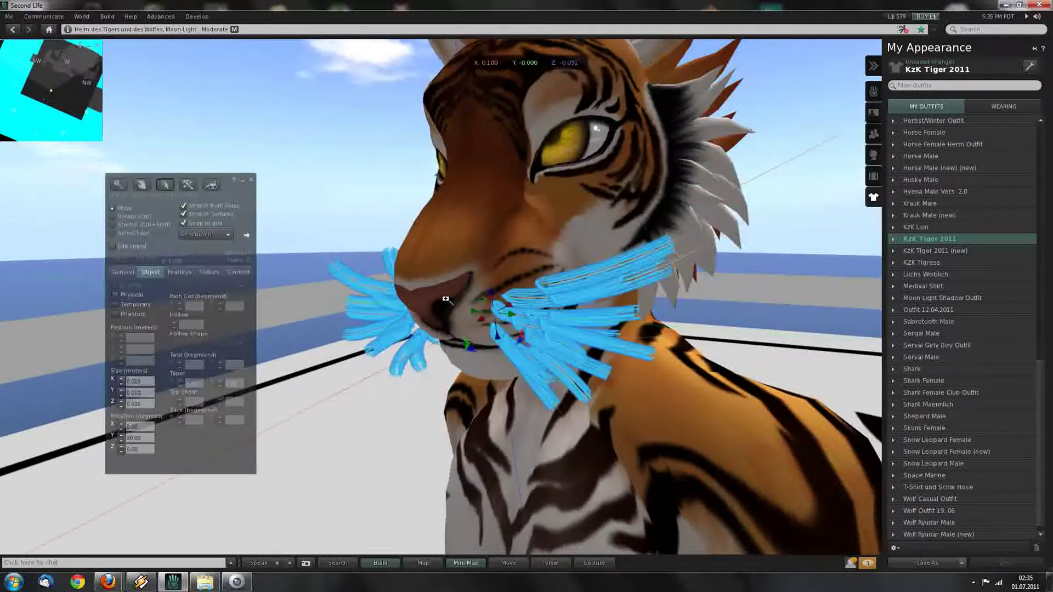
- Stretch the selected whiskers attachment to adjust its size from the front of the face
alt+drag(445, 299, 690, 294)
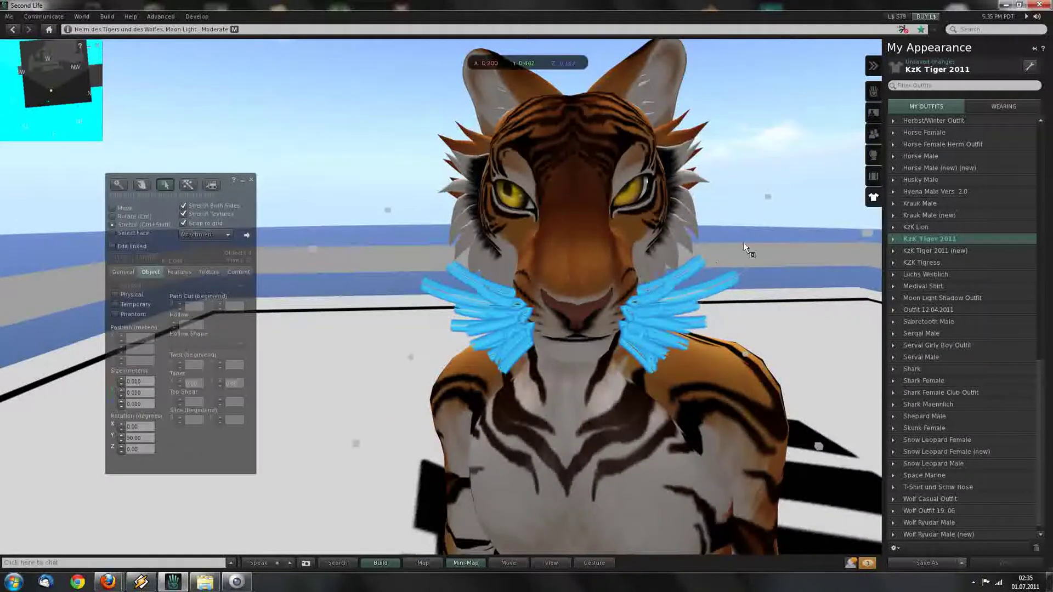
key(Escape)
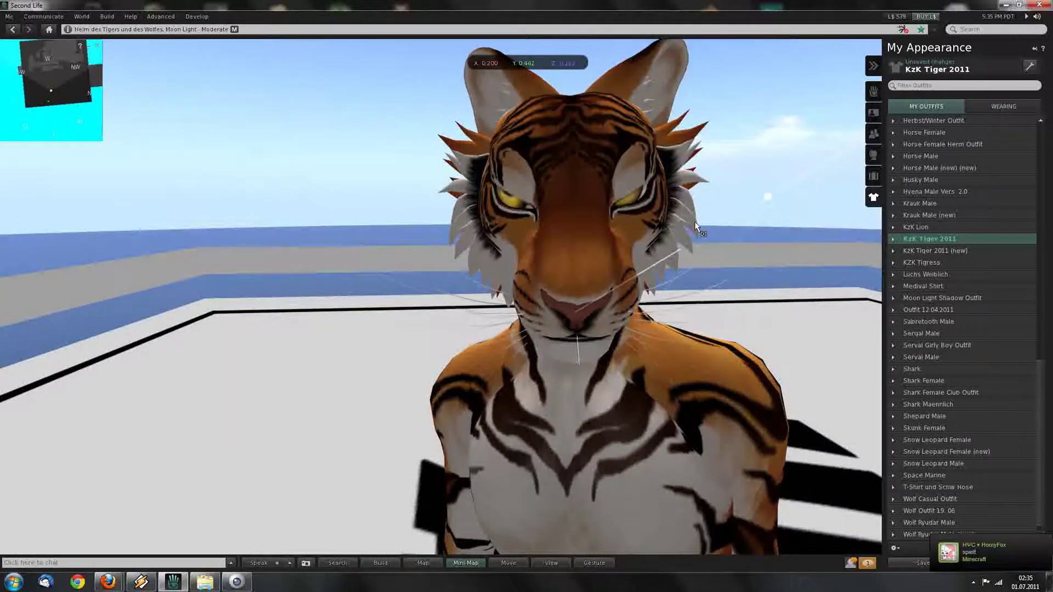
ctrl+shift+drag(695, 222, 677, 233)
- Move the whiskers up on the muzzle to a Z offset of about -0.030 and check their fit from several sides
alt+drag(580, 300, 509, 343)
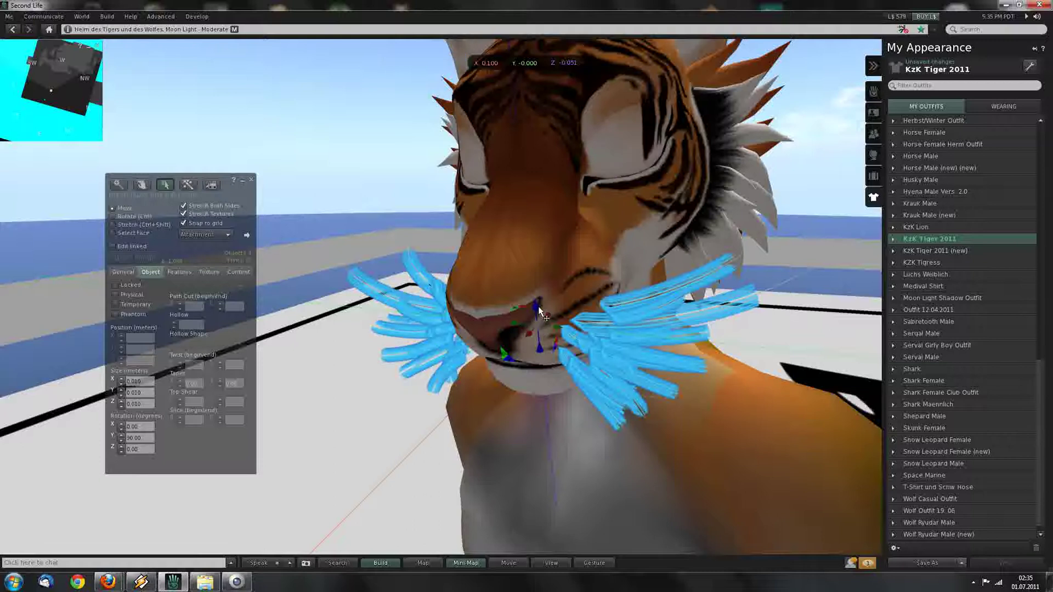
key(Escape)
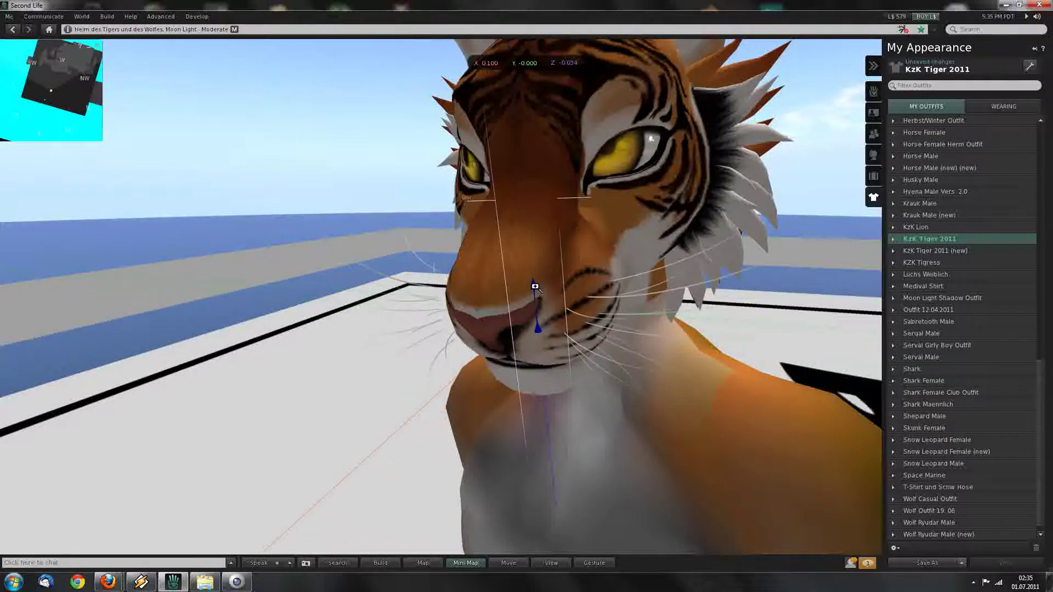
alt+drag(535, 287, 606, 290)
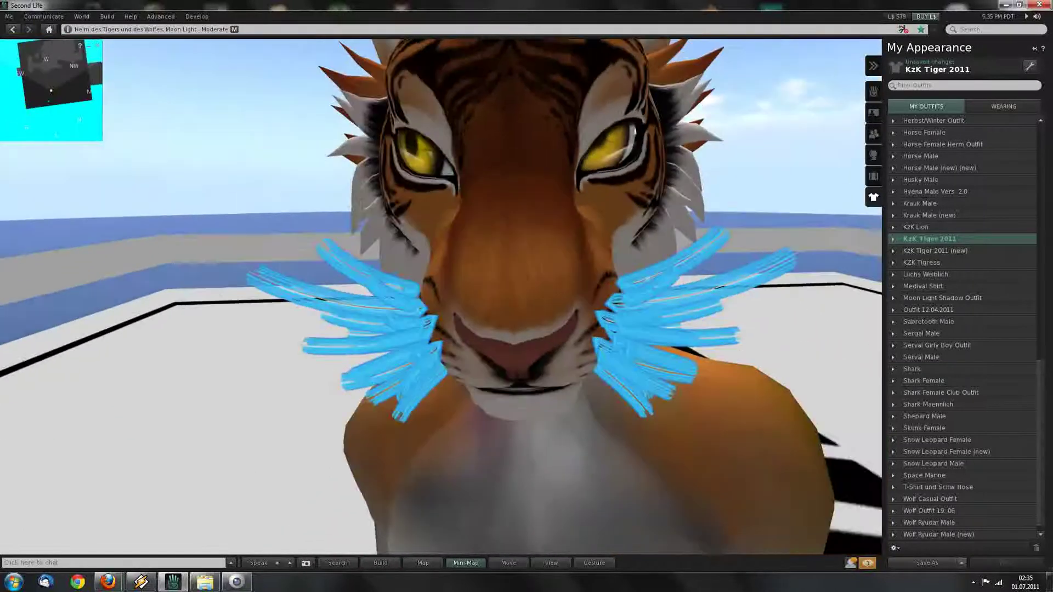
alt+drag(460, 319, 508, 300)
alt+drag(568, 288, 527, 288)
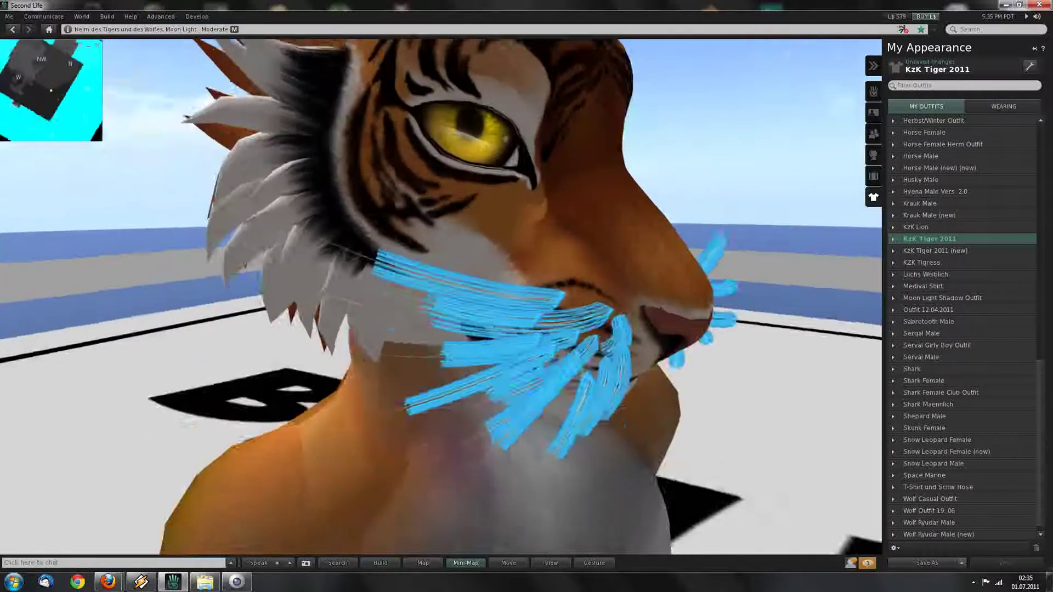
alt+drag(445, 305, 562, 308)
alt+drag(562, 307, 514, 307)
alt+click(461, 308)
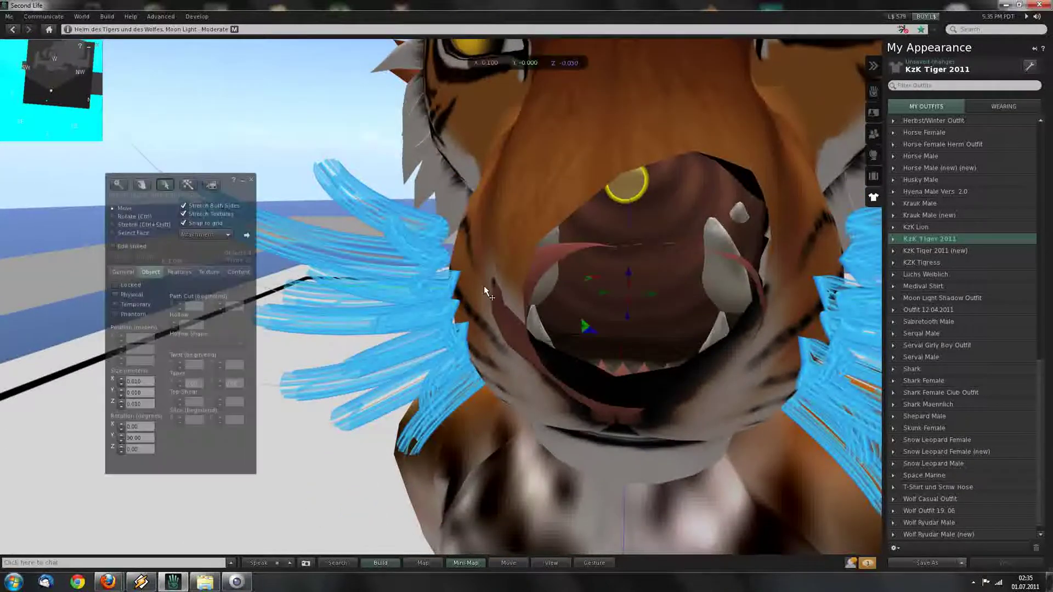
alt+drag(526, 300, 450, 311)
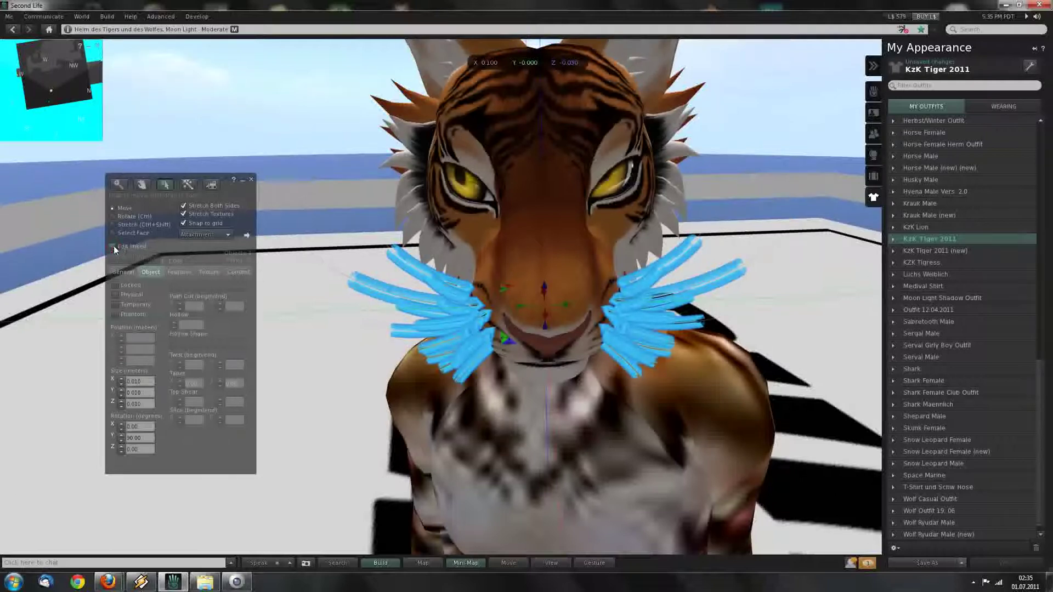
- Enable editing of linked parts and reposition individual upper whiskers on the avatar's right cheek
click(113, 247)
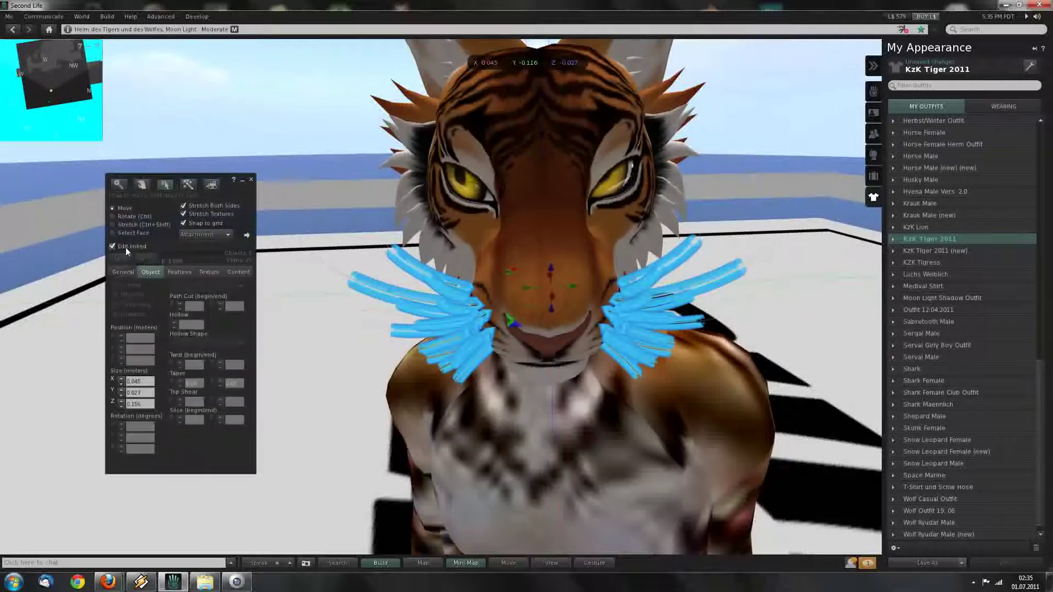
click(461, 286)
alt+drag(500, 291, 526, 305)
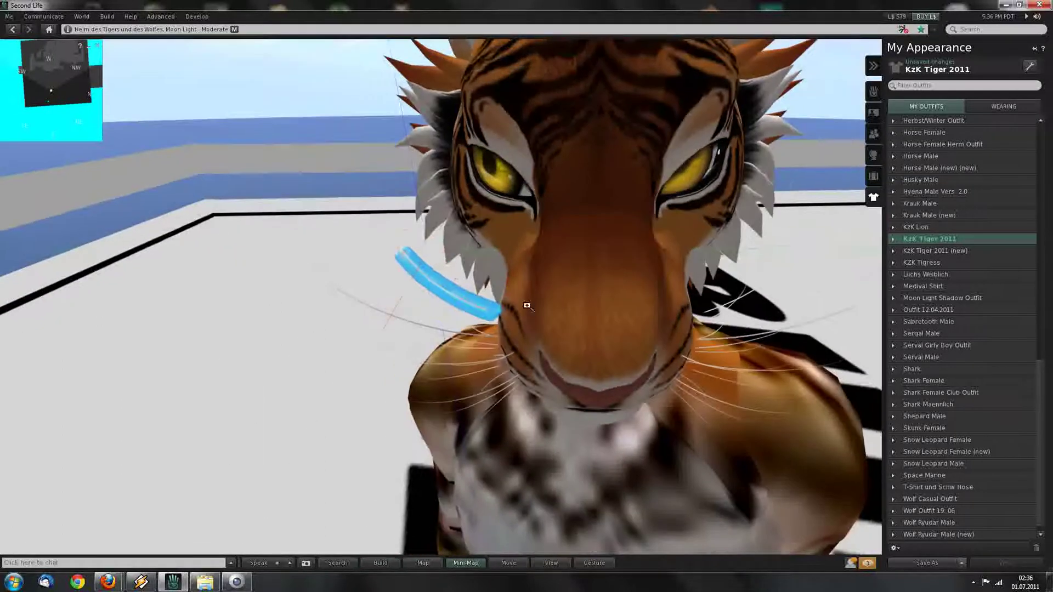
drag(446, 252, 469, 252)
click(461, 331)
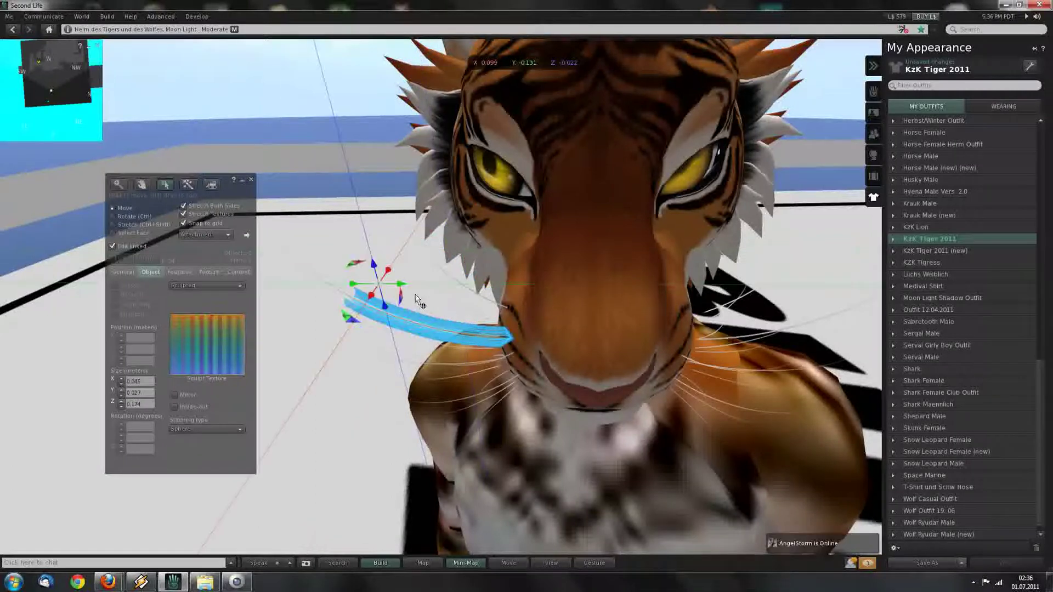
drag(400, 284, 497, 346)
- Select other individual whiskers beside the muzzle to inspect them, and close the object editor
click(468, 346)
click(487, 361)
alt+drag(598, 337, 598, 379)
mouse_move(526, 302)
alt+mouse_down()
mouse_move(476, 323)
mouse_move(575, 346)
mouse_move(526, 274)
mouse_move(529, 305)
mouse_move(482, 296)
mouse_move(525, 305)
mouse_move(571, 286)
mouse_move(565, 313)
mouse_move(598, 357)
alt+mouse_up()
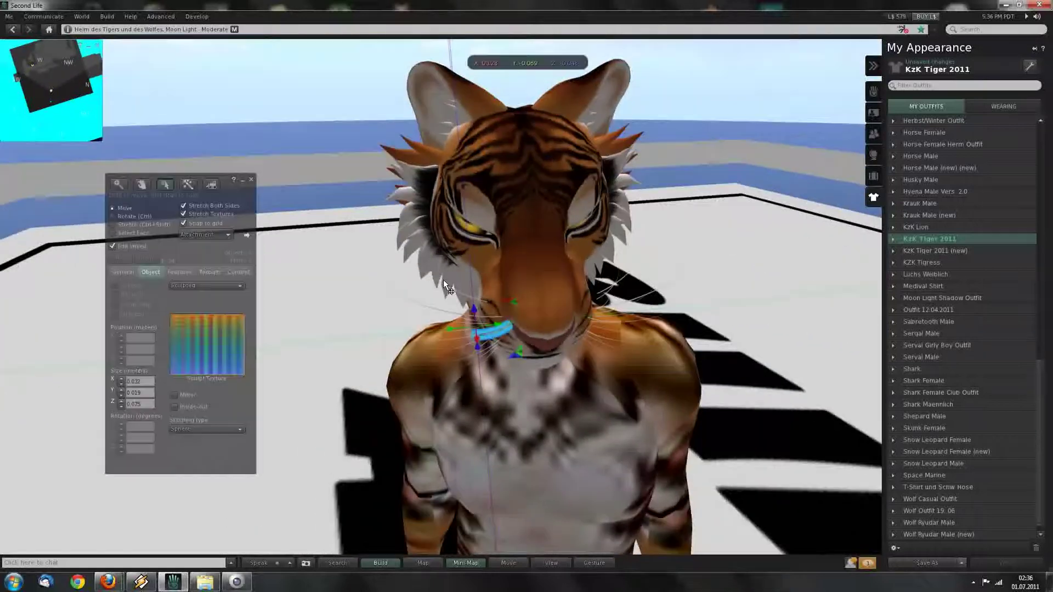
click(252, 181)
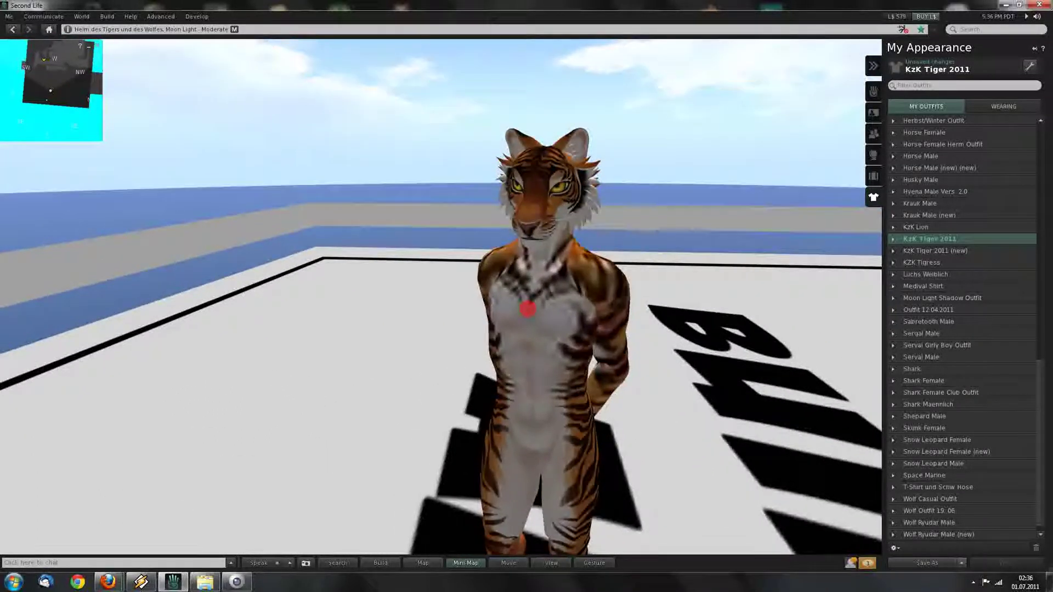
- Examine the tiger avatar's whole body and face from the front
alt+drag(527, 308, 508, 269)
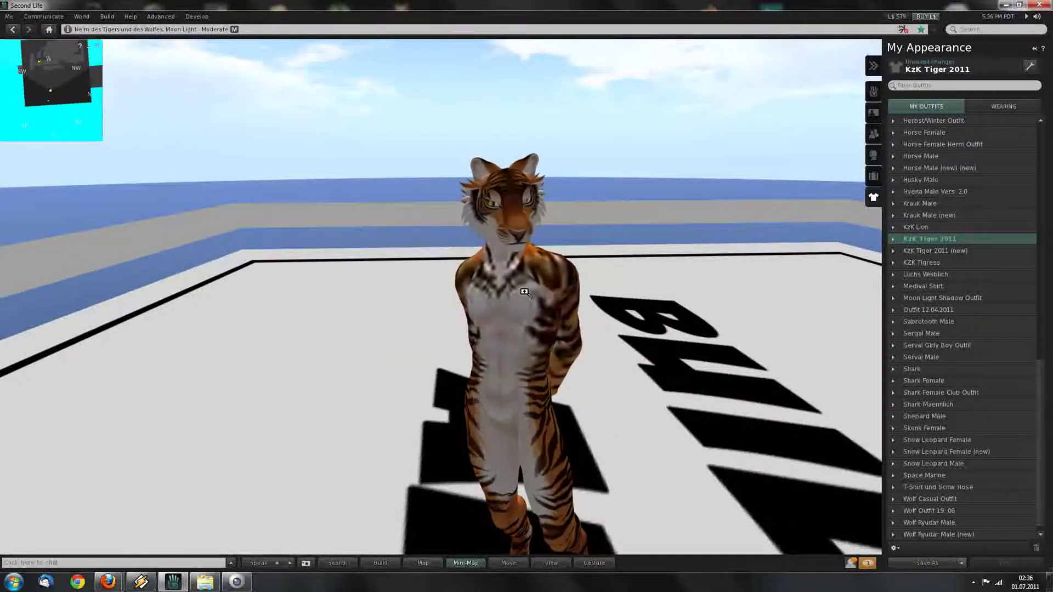
alt+drag(503, 223, 503, 154)
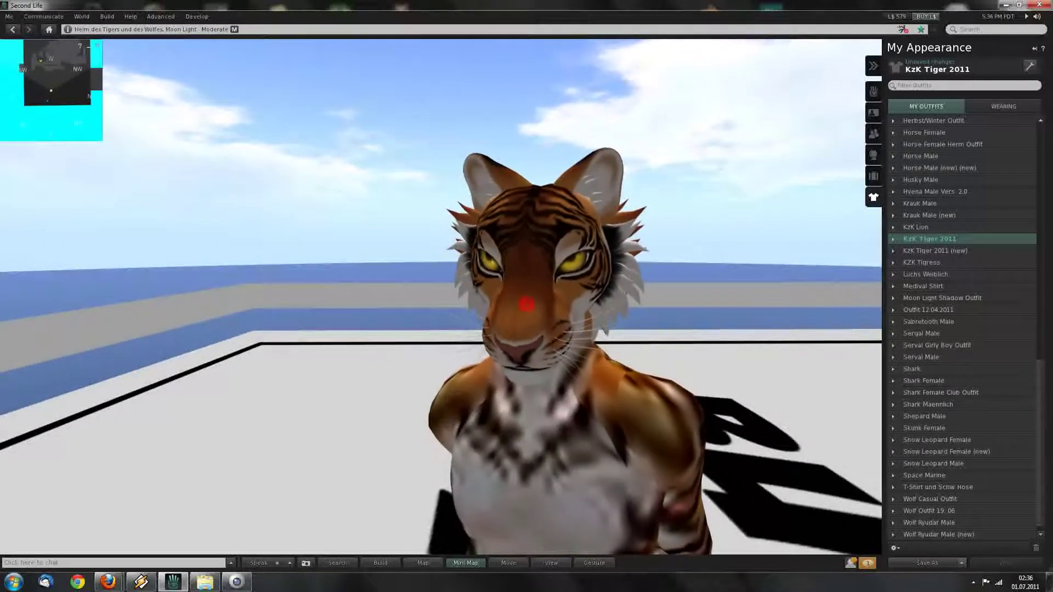
scroll(549, 378, down, 5)
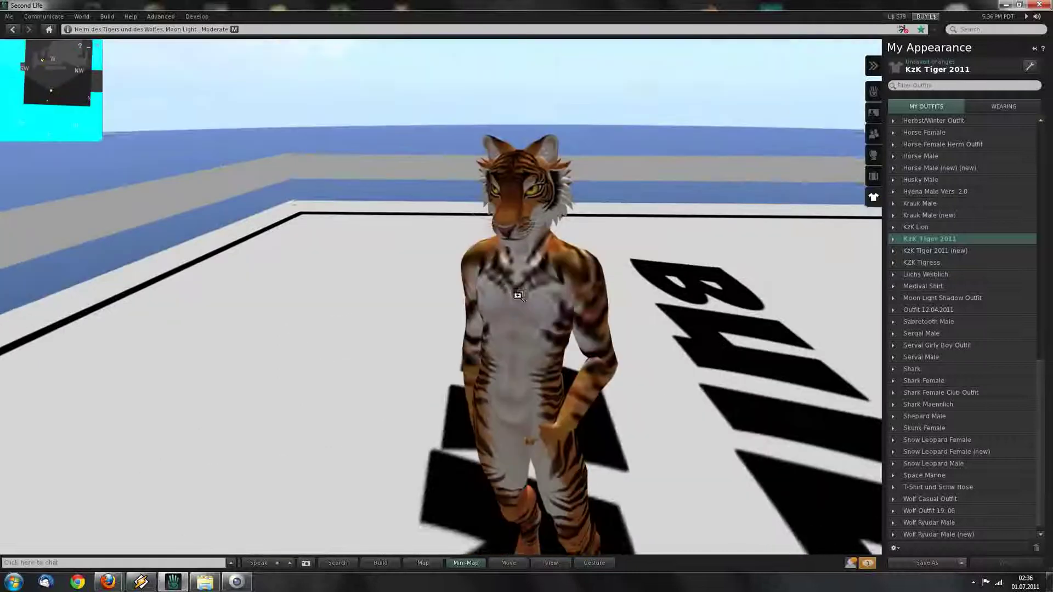